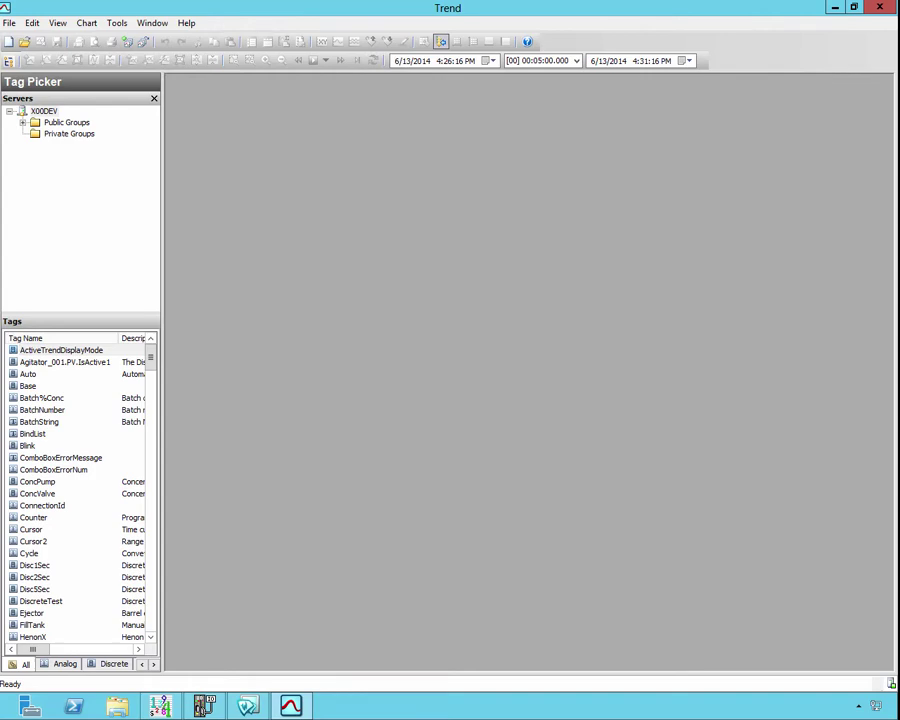
Create a new trend and add the tank level tag M100.LT.PV to it twice
left_click(7, 41)
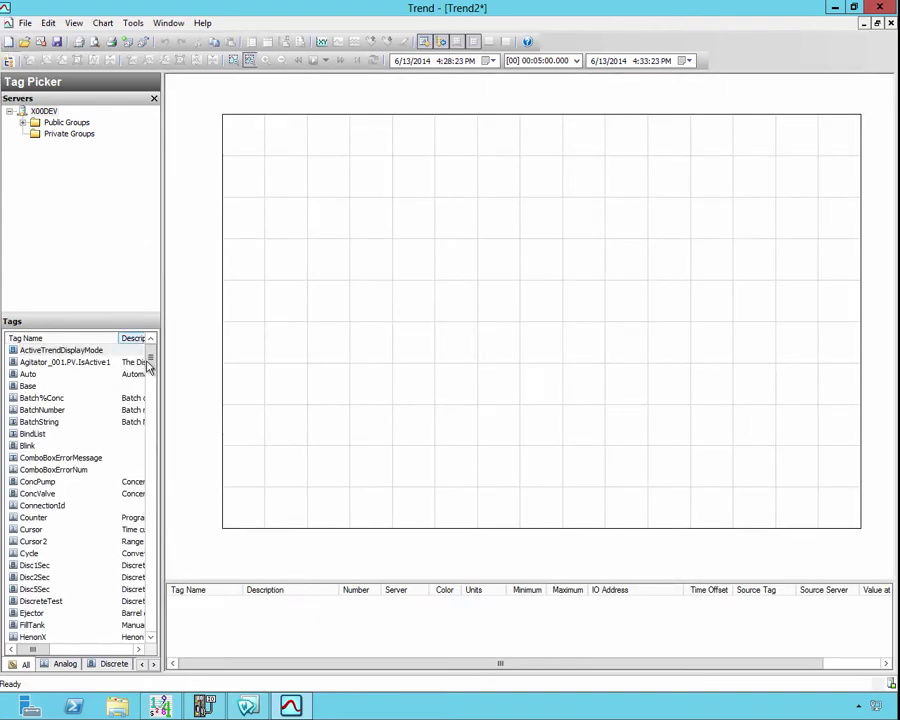
scroll(152, 375, "down", 2)
scroll(155, 386, "down", 7)
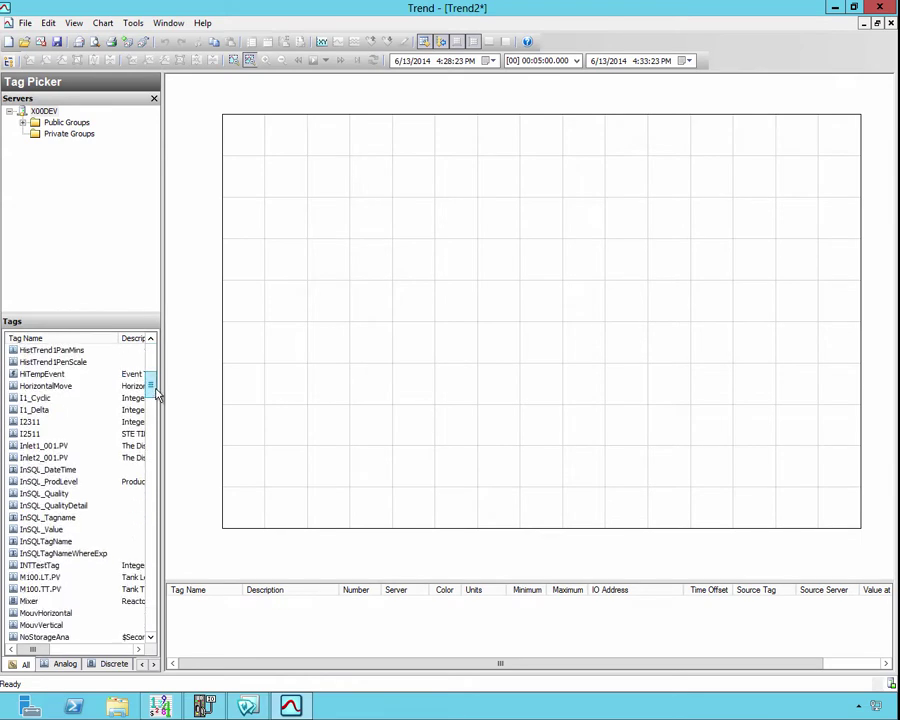
left_click(60, 579)
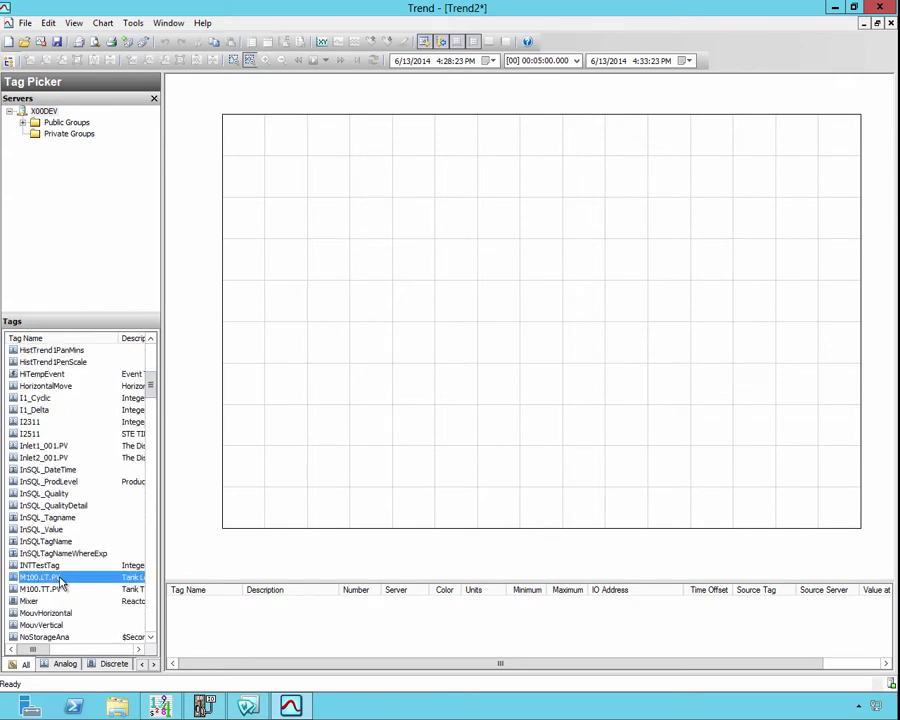
left_click_drag(60, 582, 264, 620)
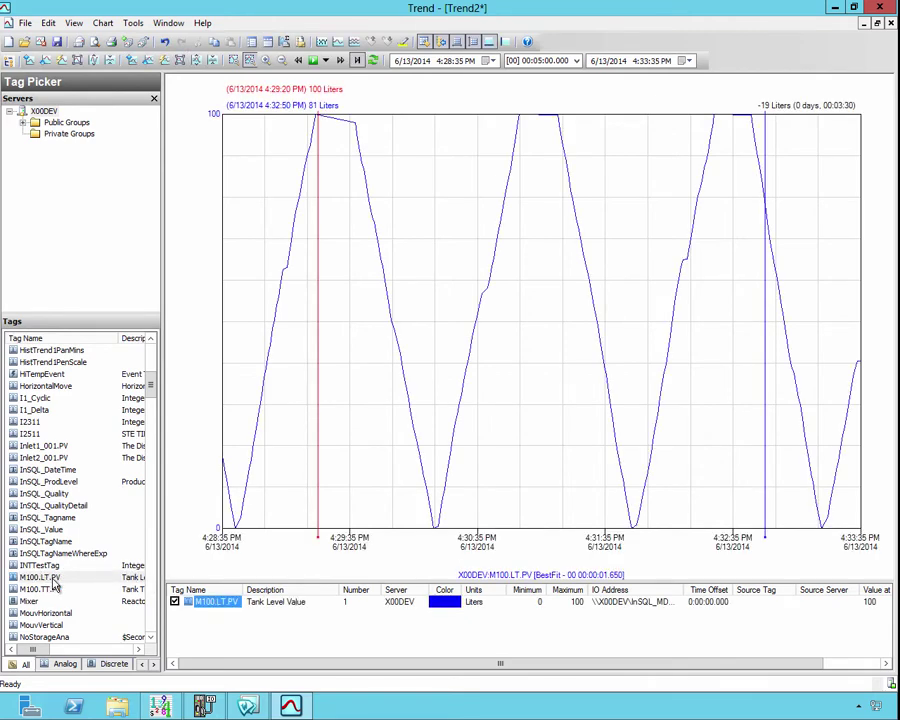
left_click_drag(54, 585, 196, 636)
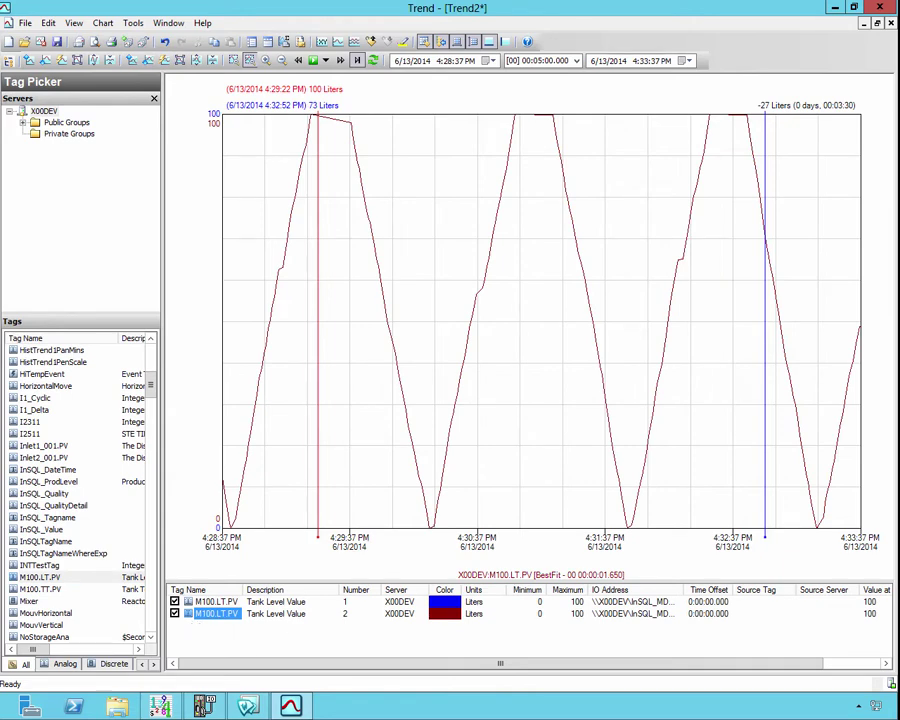
Set the time offset of the first M100.LT.PV pen to -0:00:10.000
left_click(224, 604)
right_click(224, 604)
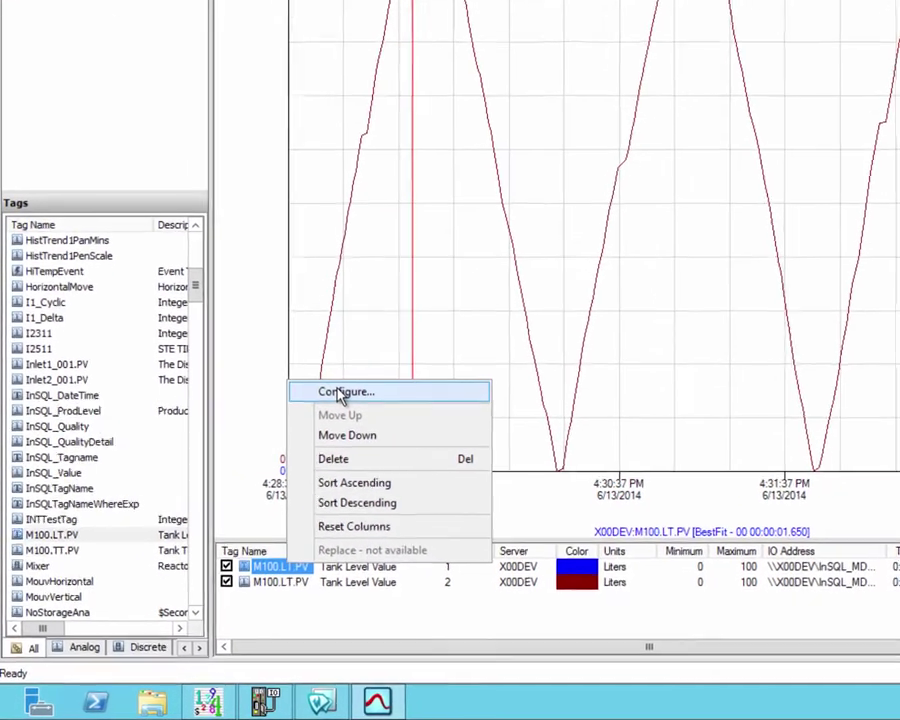
left_click(340, 393)
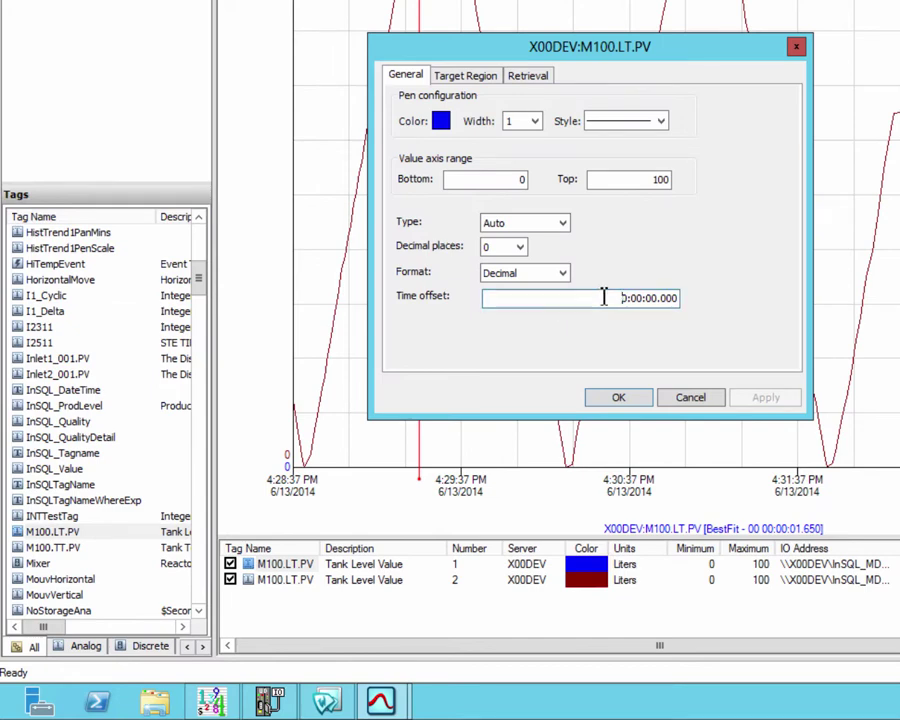
left_click_drag(600, 297, 685, 307)
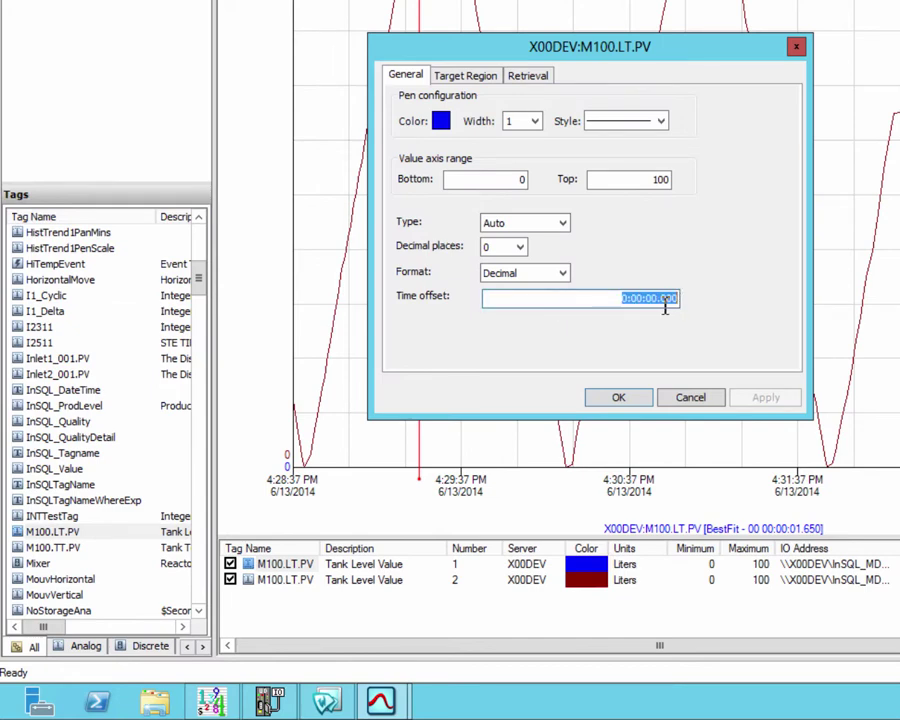
left_click(631, 298)
type("-0:00:1")
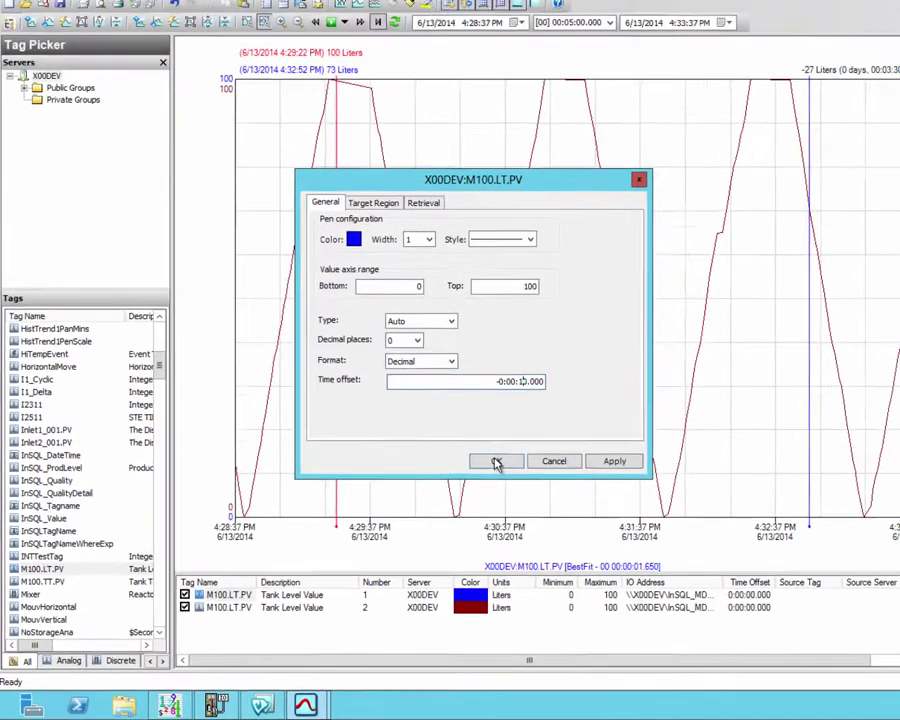
left_click(618, 397)
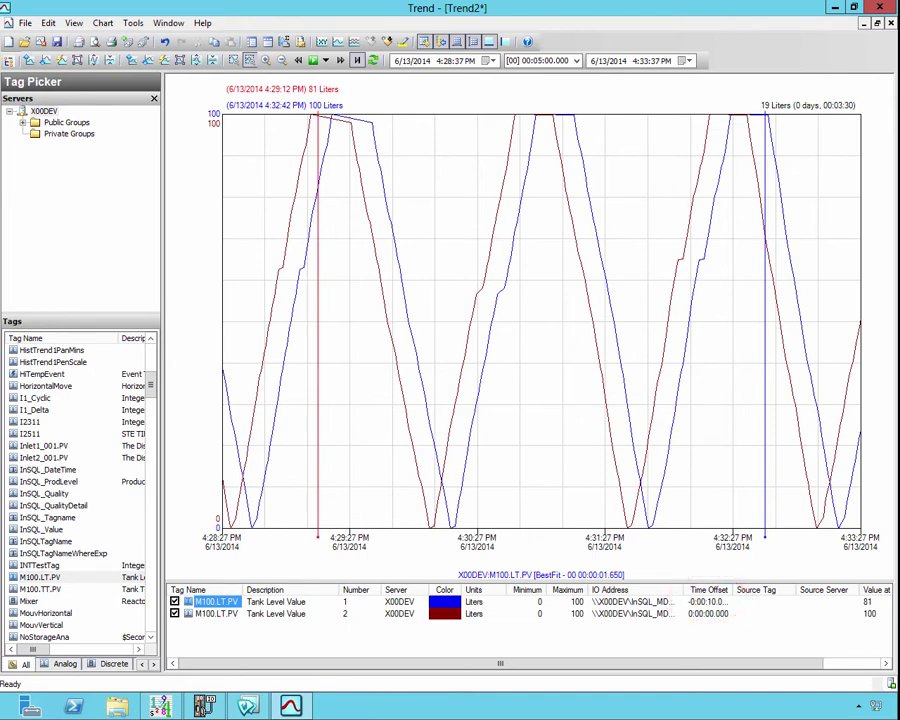
Switch the trend's time axis from absolute to relative time
left_click(74, 23)
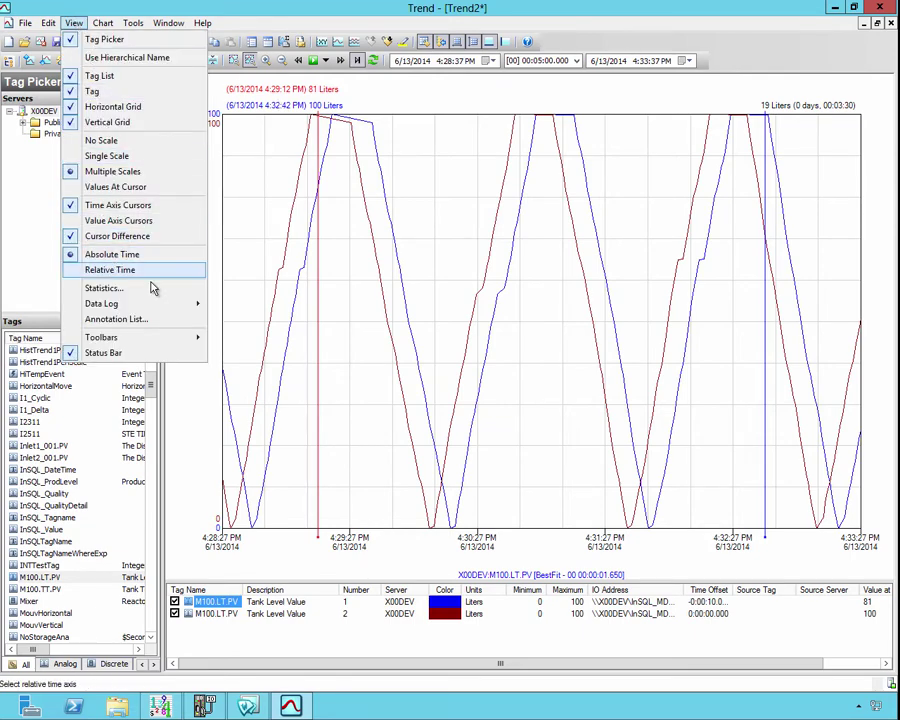
left_click(112, 270)
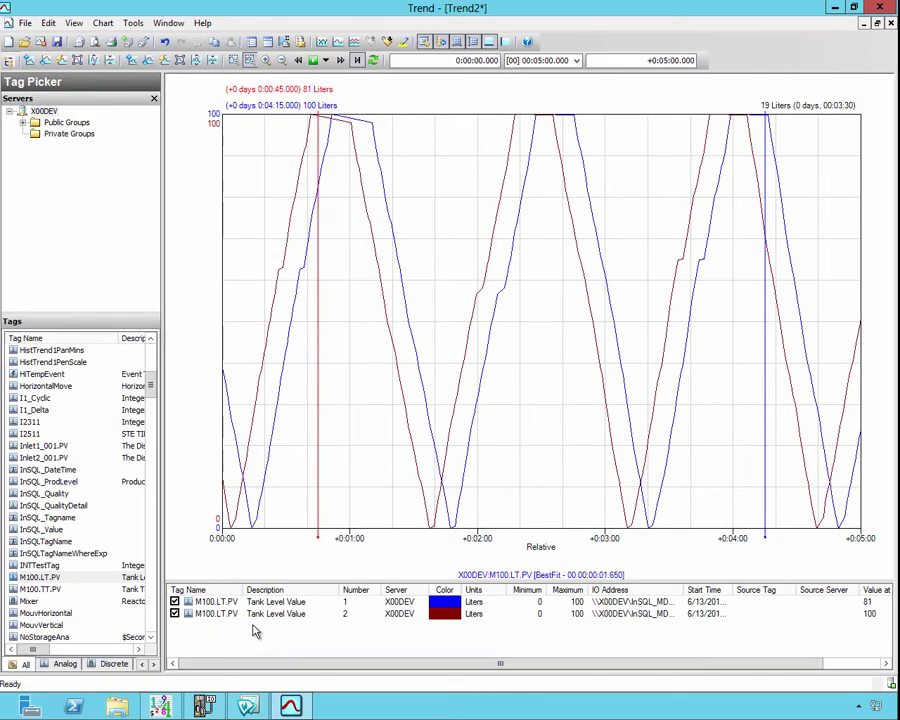
Set the first M100.LT.PV pen's start time to 6/13/2014 9:15:00 AM and widen the Start Time column in the tag list
right_click(231, 603)
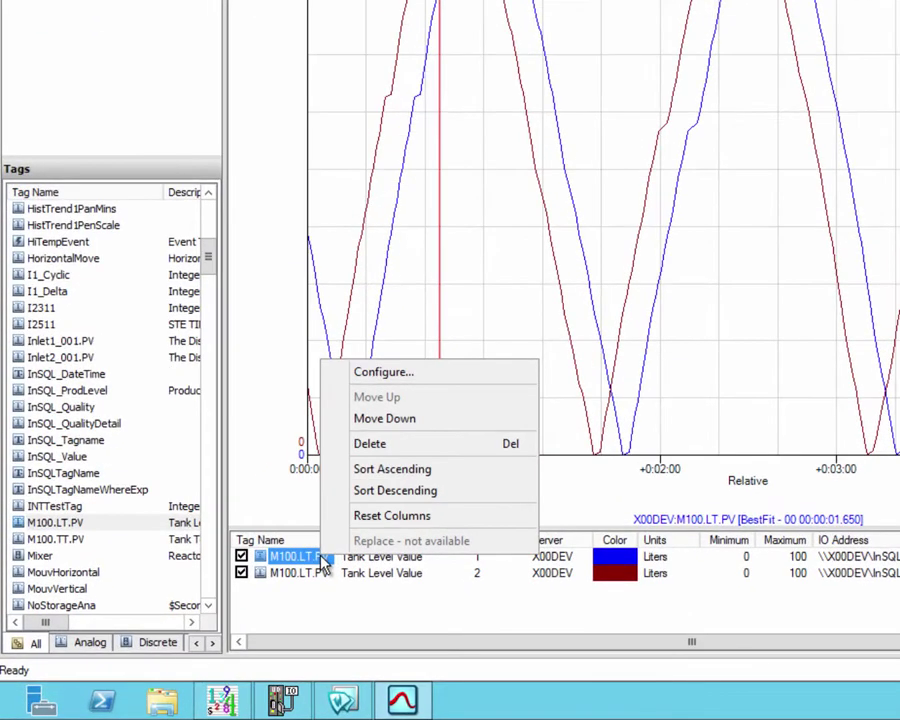
left_click(398, 371)
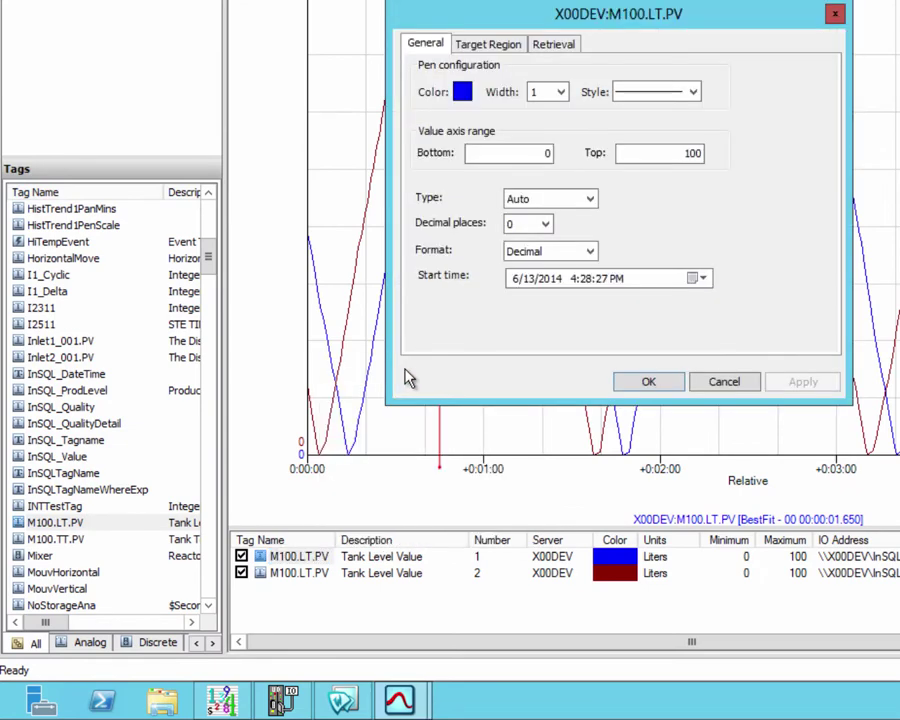
left_click(636, 283)
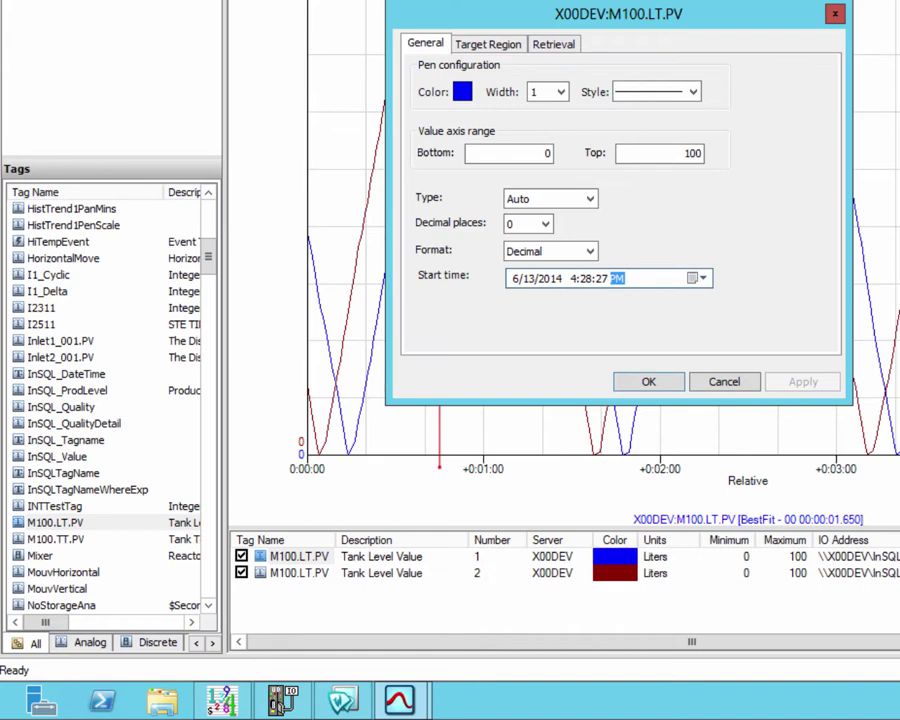
left_click(572, 283)
type("9:")
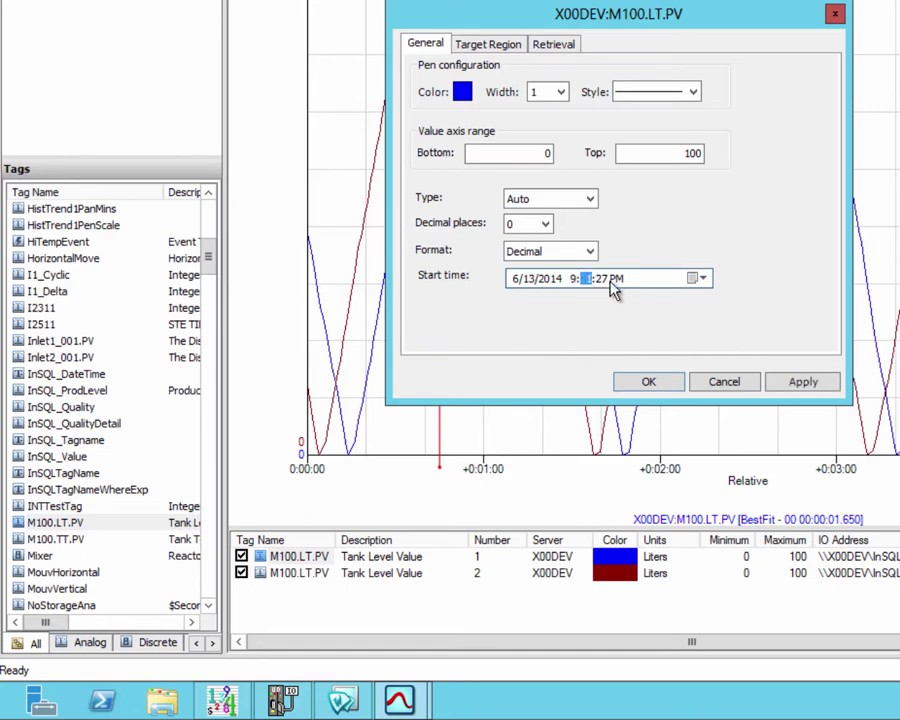
type("15")
key("Right")
type("00a")
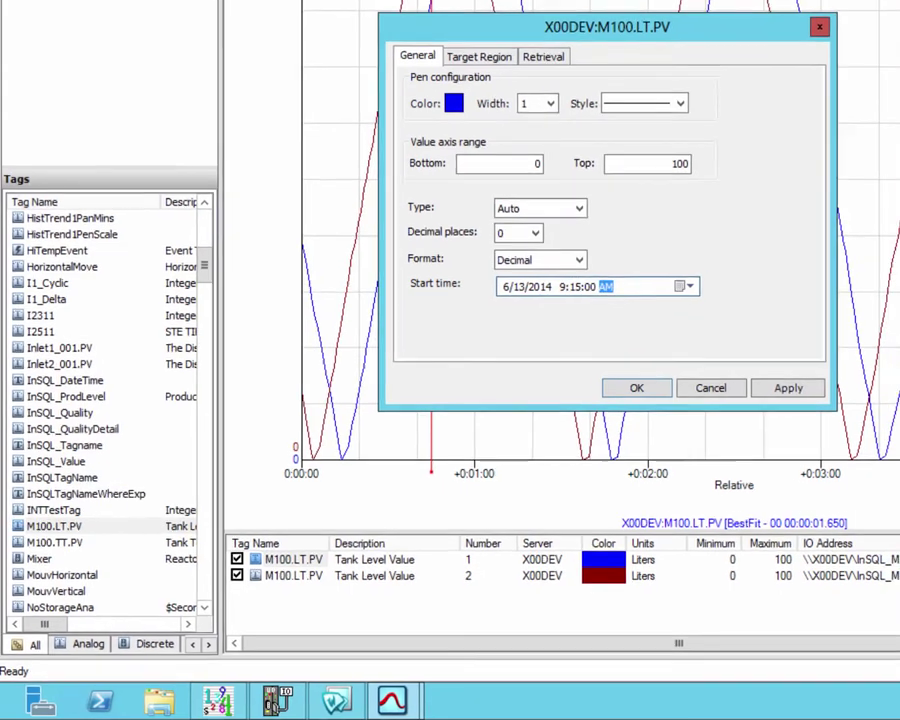
left_click(648, 381)
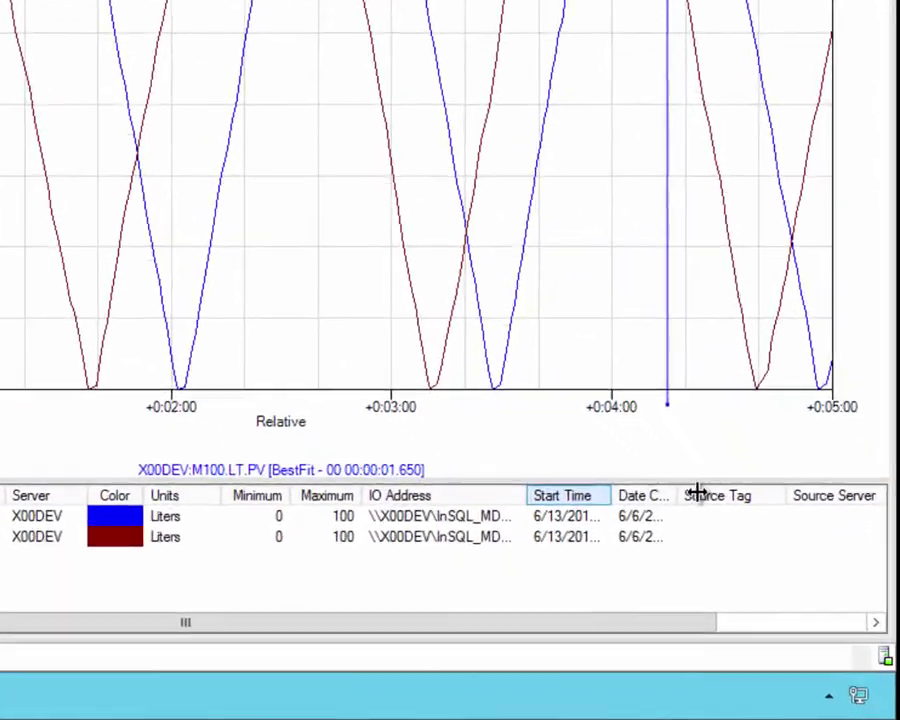
left_click_drag(697, 493, 726, 495)
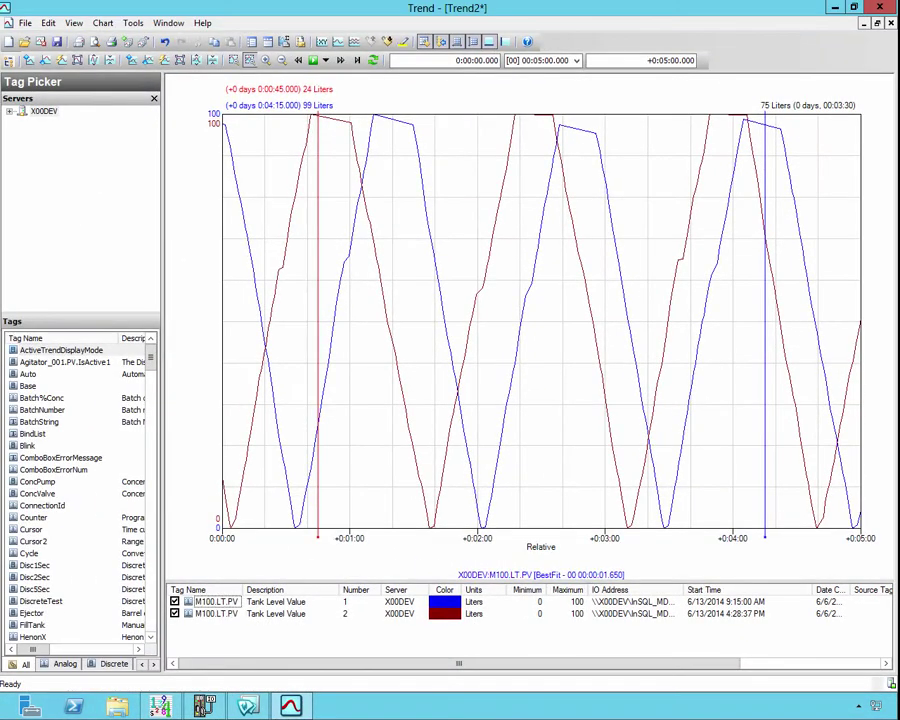
Set the start time of the second M100.LT.PV pen to 6/13/2014 9:05:00 AM
left_click(224, 614)
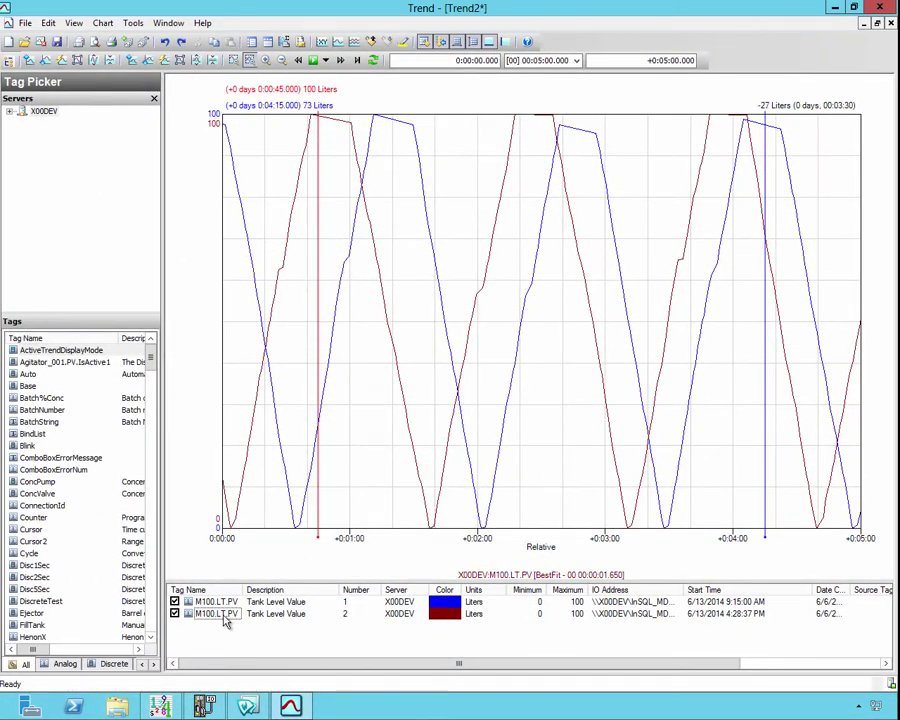
right_click(224, 616)
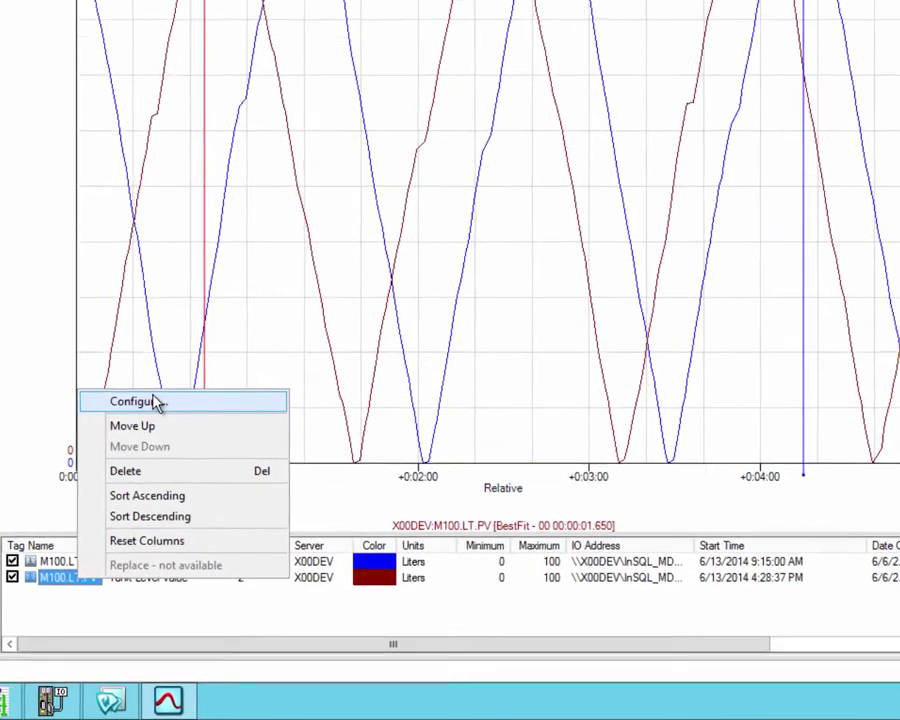
left_click(285, 477)
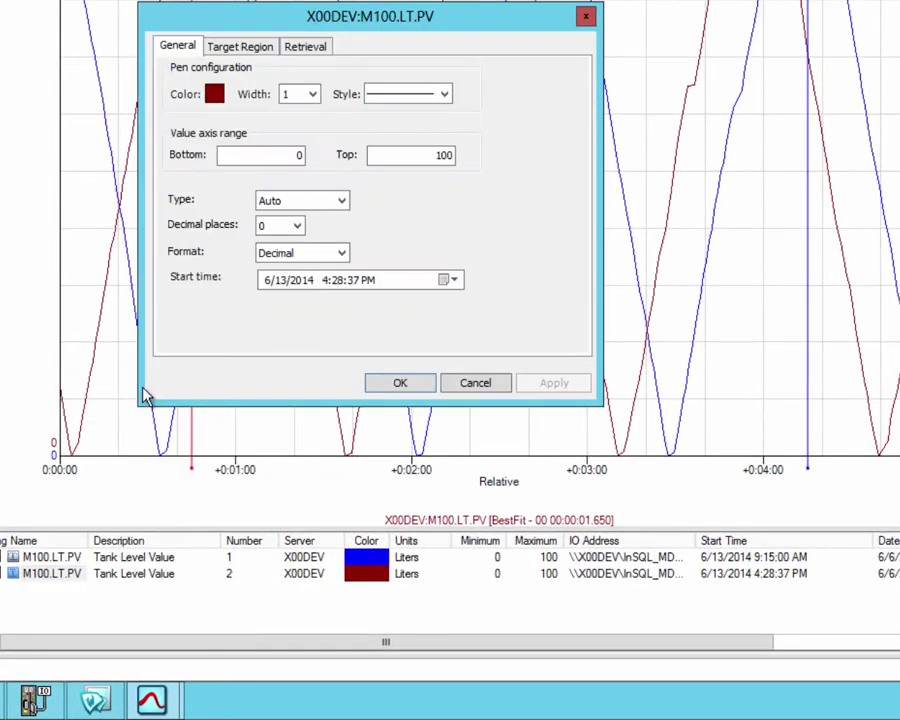
left_click(320, 281)
type("9")
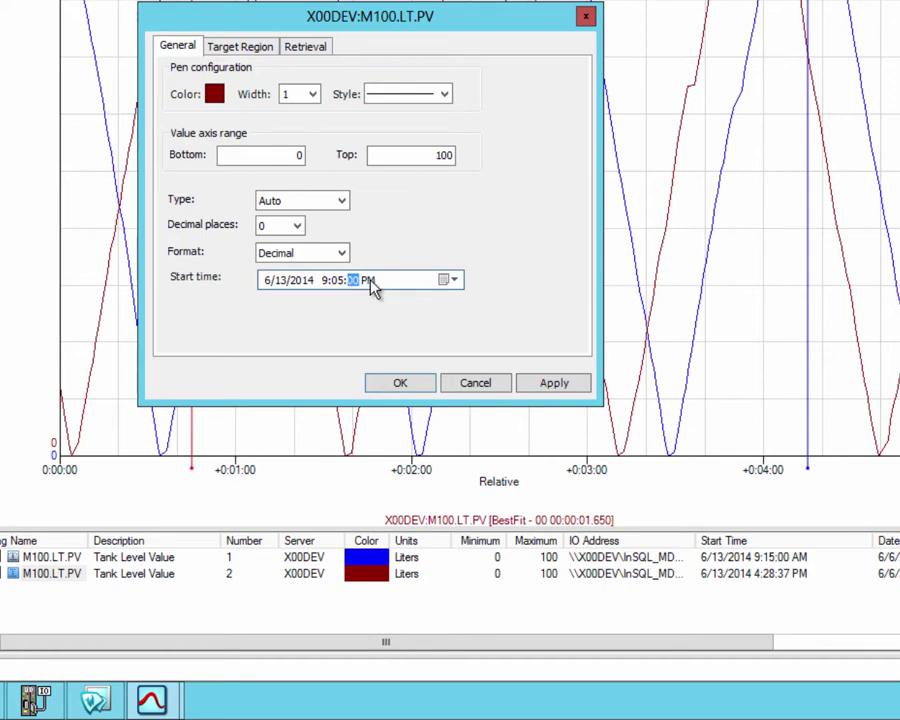
left_click(372, 285)
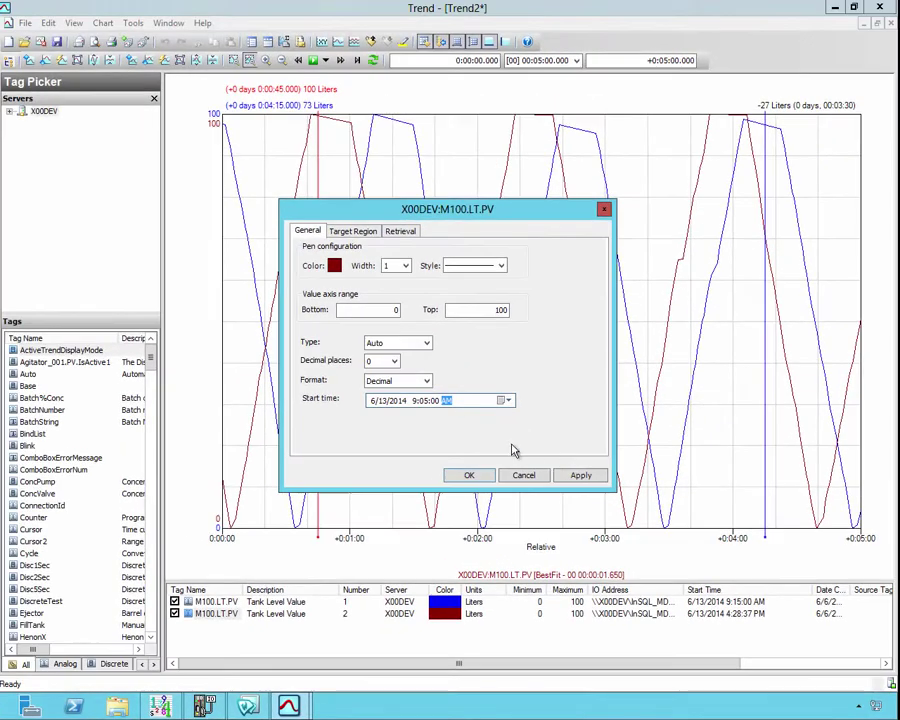
left_click(483, 475)
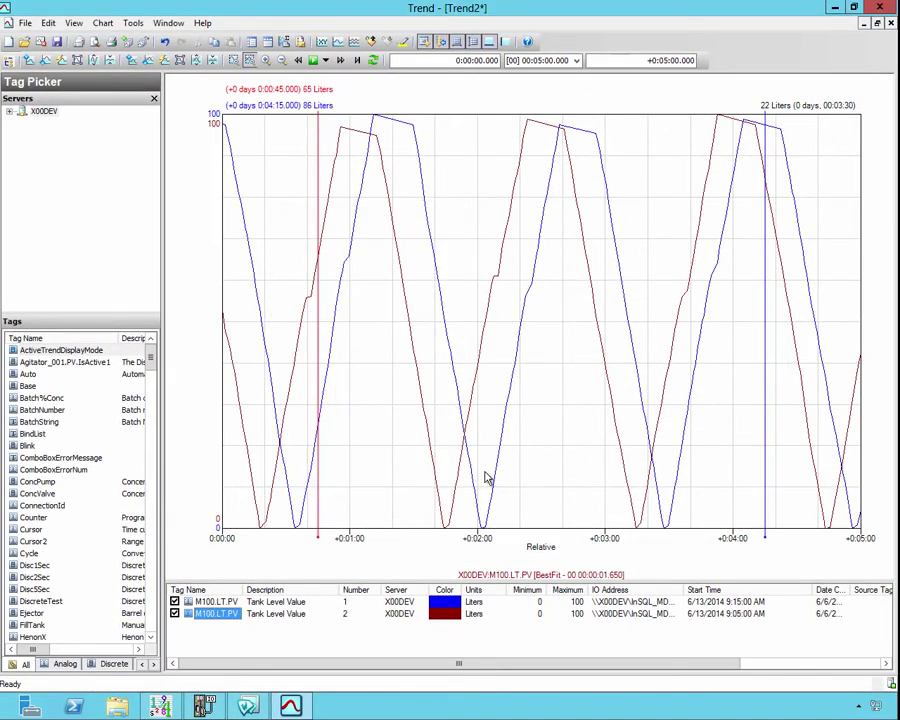
Save the trend in the Training folder as Relative Time
left_click(56, 41)
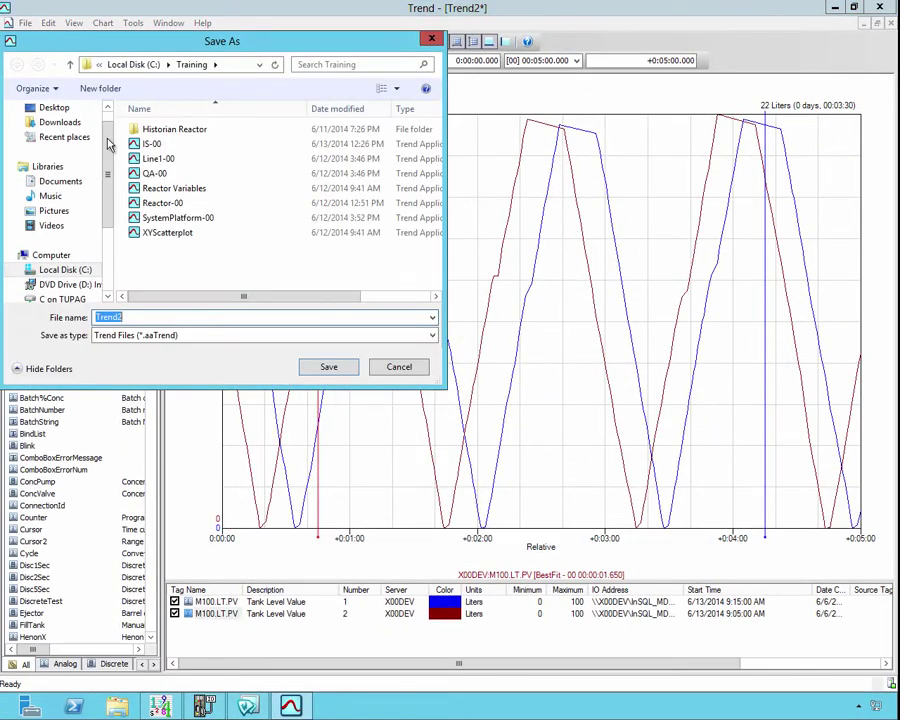
type("Relative Time")
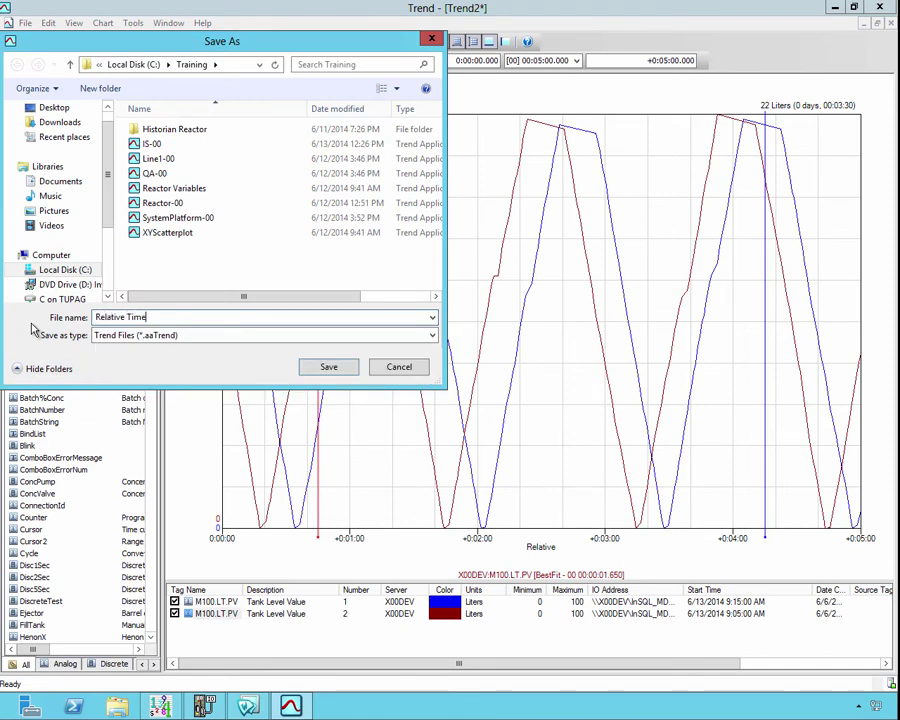
left_click(349, 362)
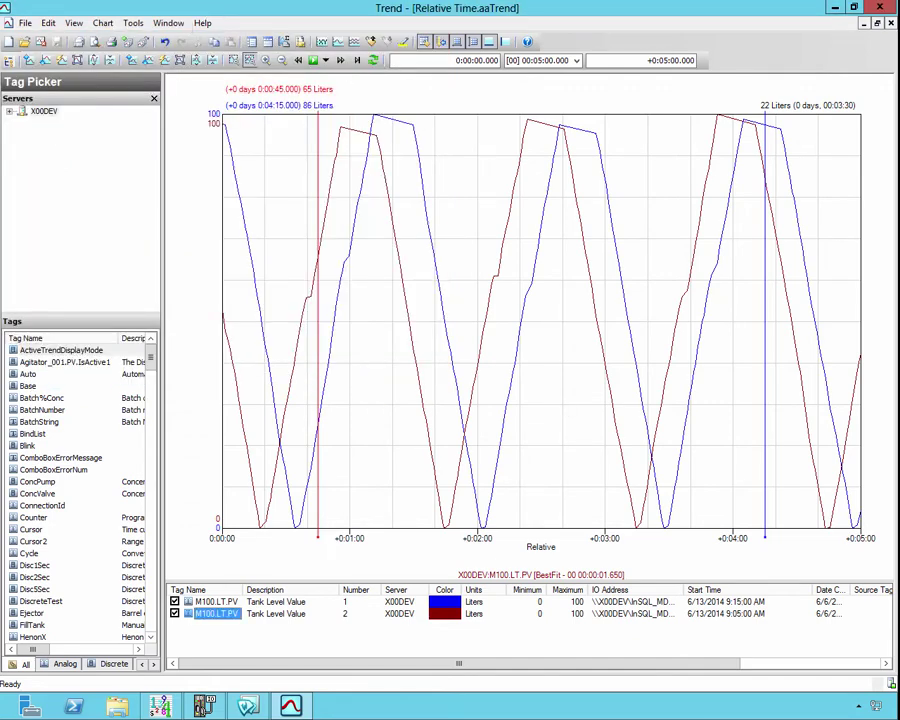
Open the saved XYScatterplot trend file from the Training folder
left_click(24, 22)
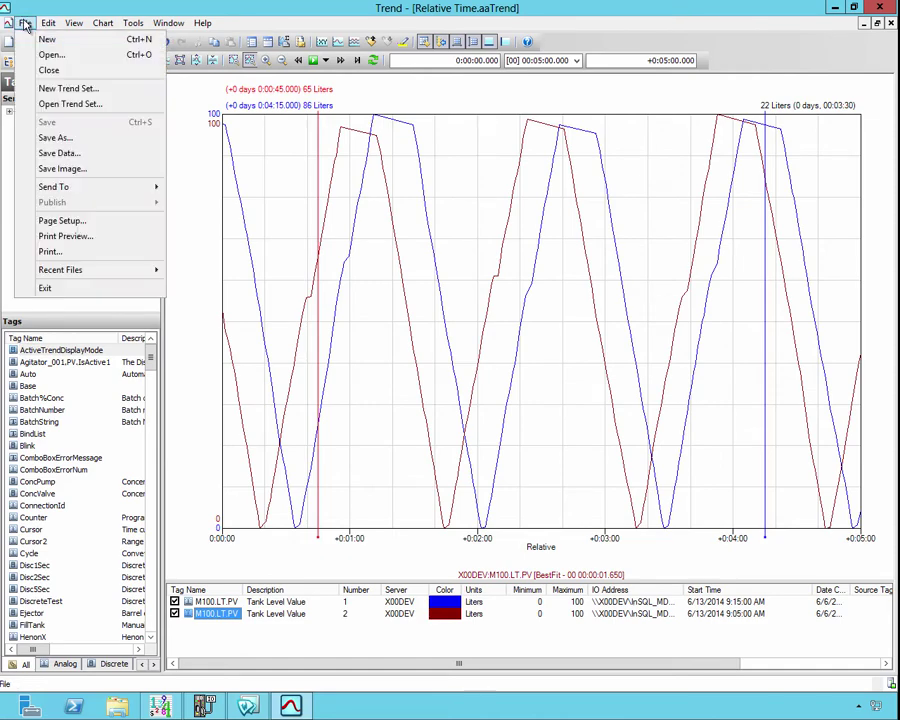
left_click(46, 54)
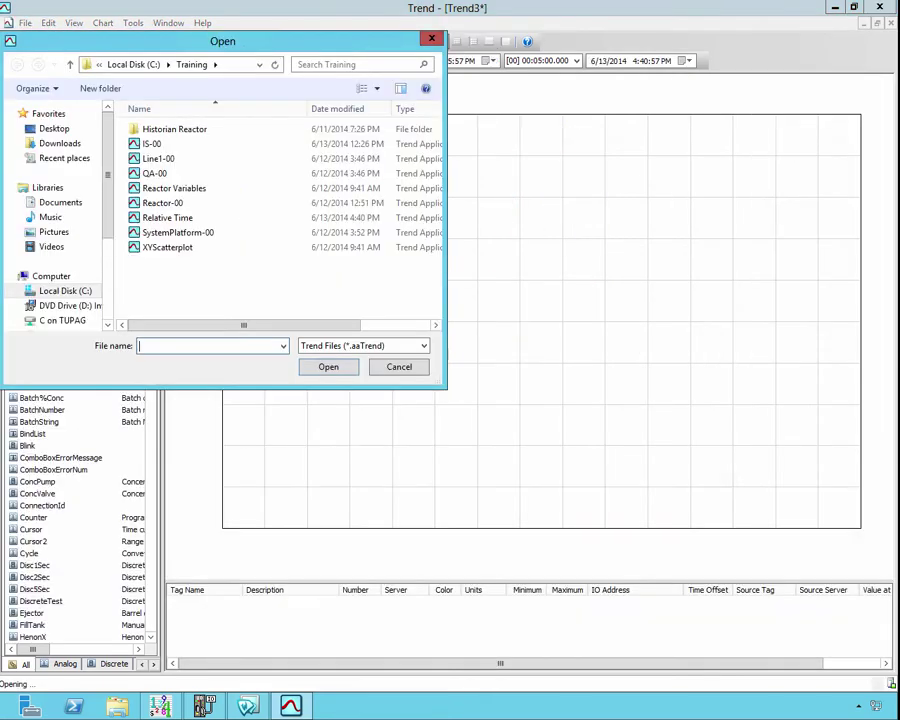
left_click(166, 247)
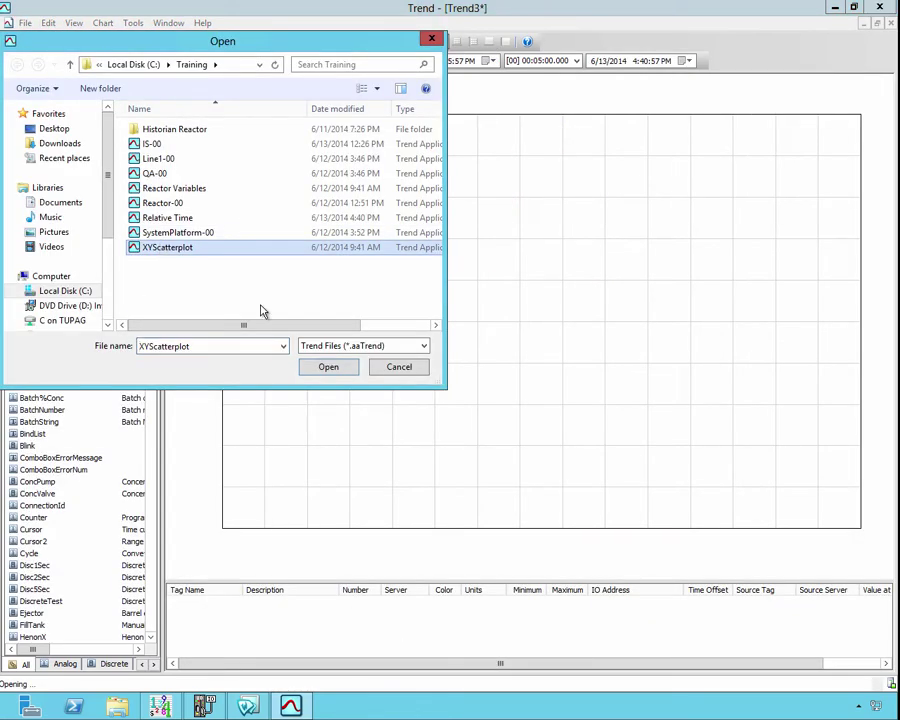
left_click(329, 367)
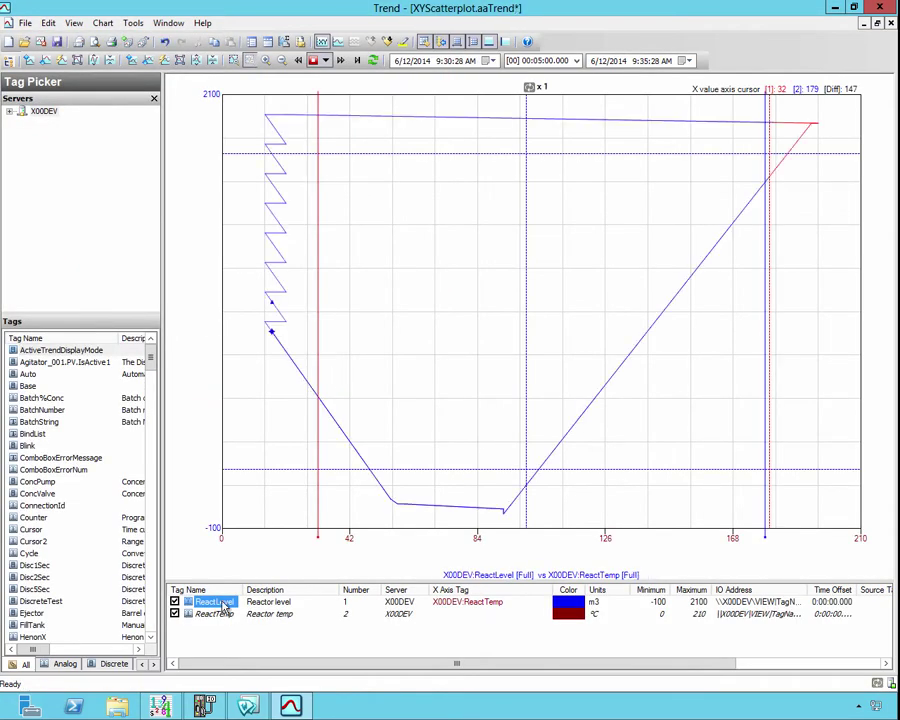
Open the target region settings of the ReactLevel pen and add six points to the coordinate list
right_click(226, 604)
left_click(275, 476)
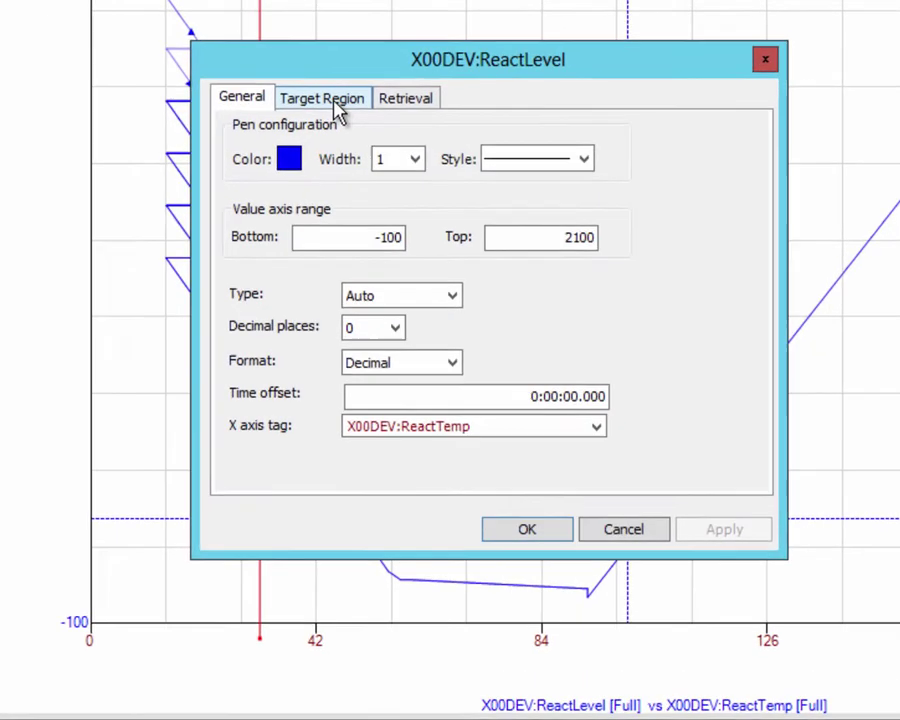
left_click(463, 72)
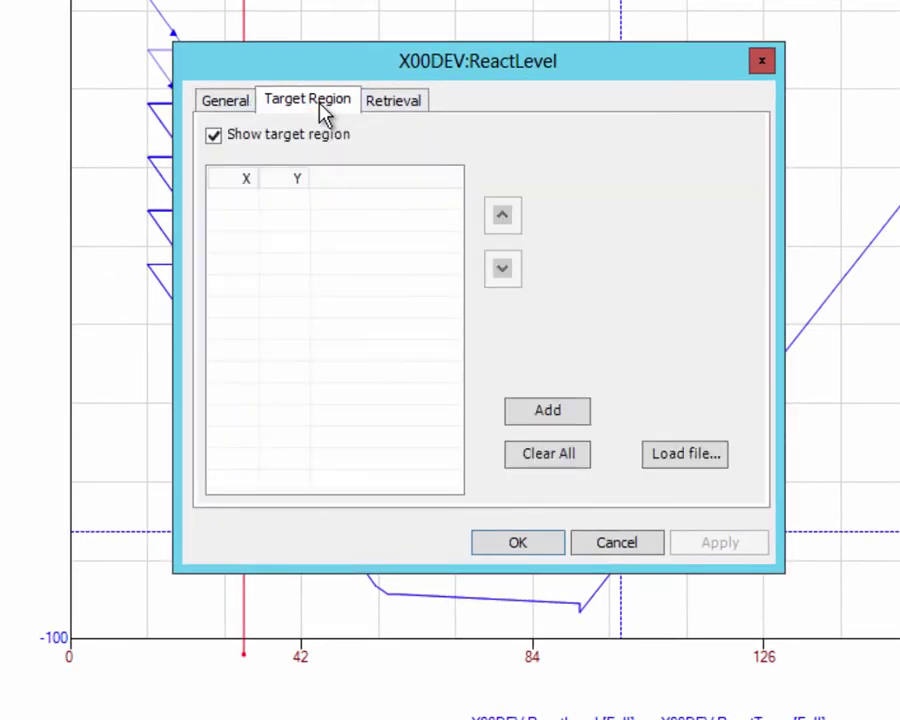
left_click(557, 412)
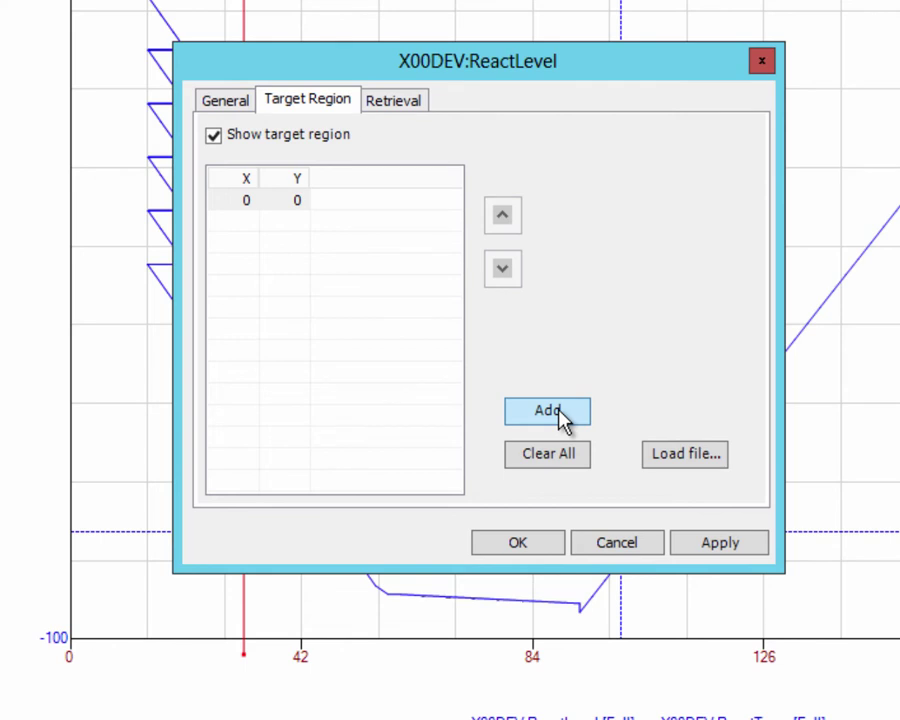
left_click(562, 418)
left_click(566, 420)
left_click(567, 420)
left_click(568, 420)
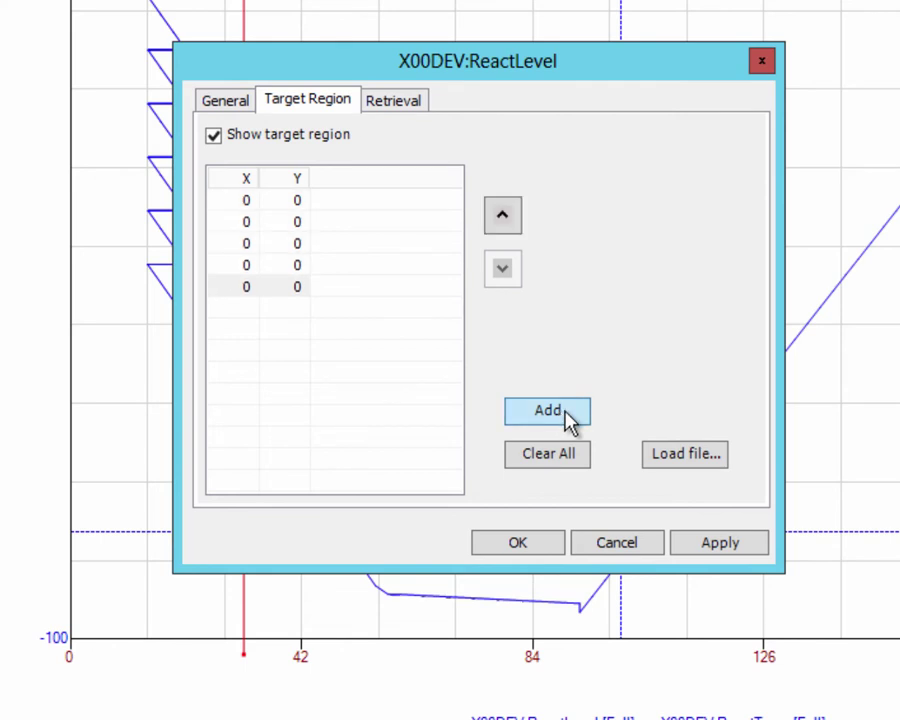
left_click(568, 420)
Set the first target region point to X 10 and Y 2050
left_click(250, 203)
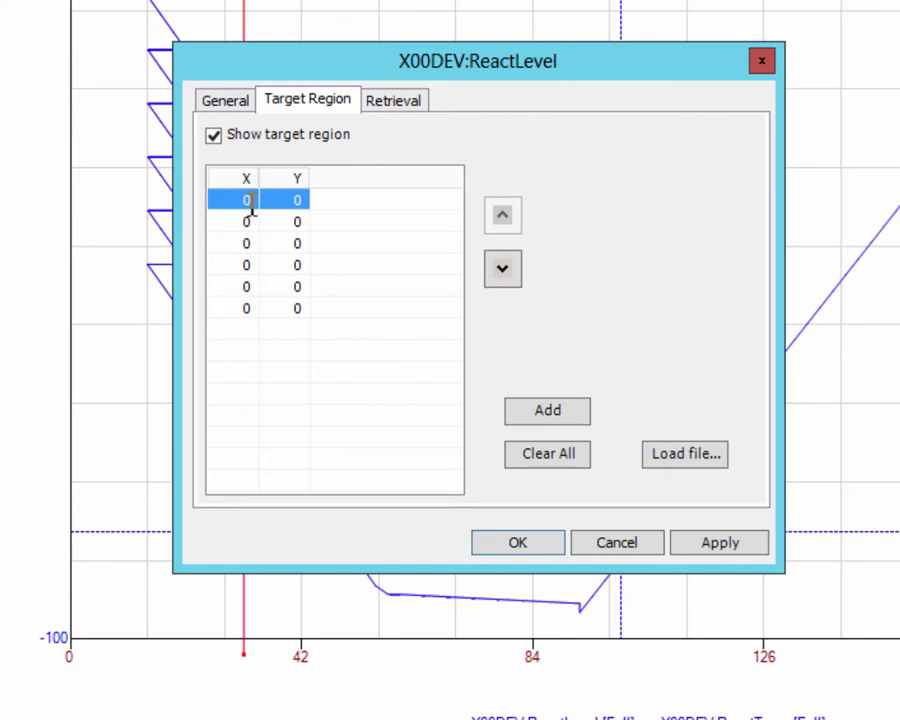
left_click(251, 203)
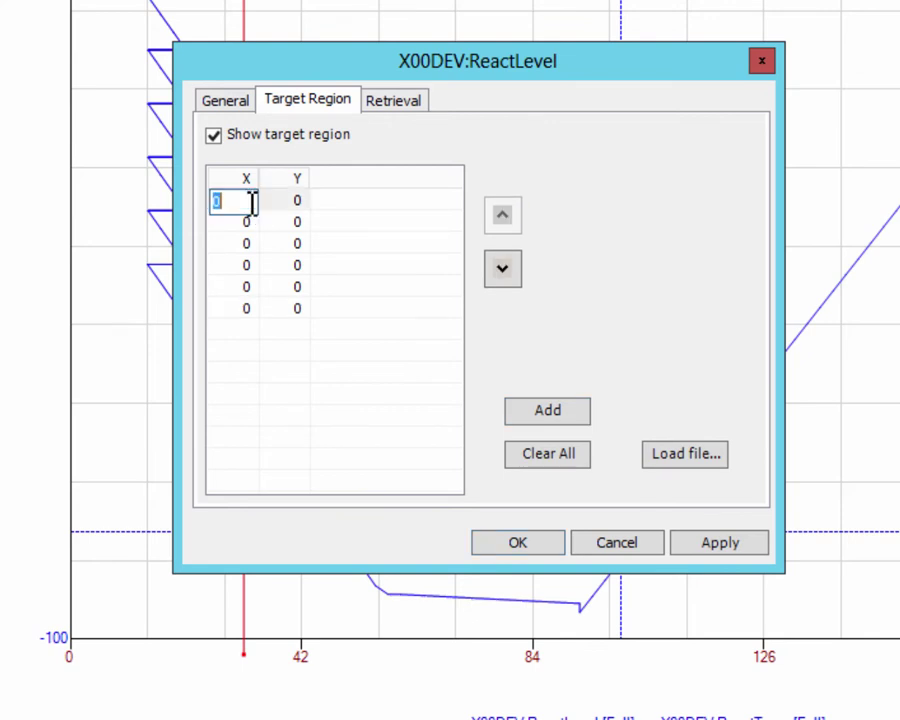
left_click(312, 198)
left_click(307, 200)
left_click(307, 200)
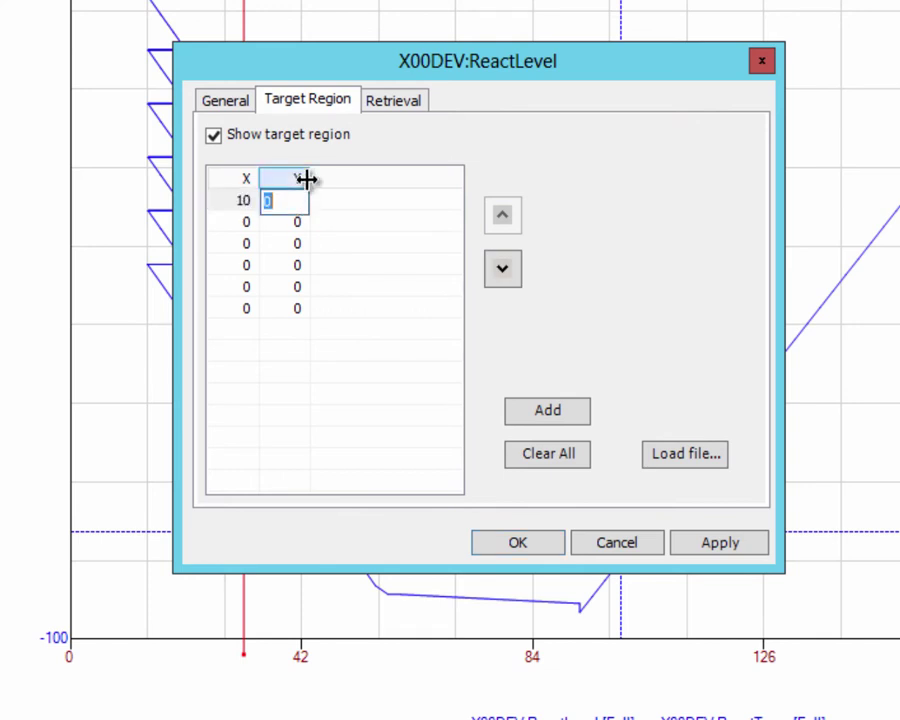
type("2050")
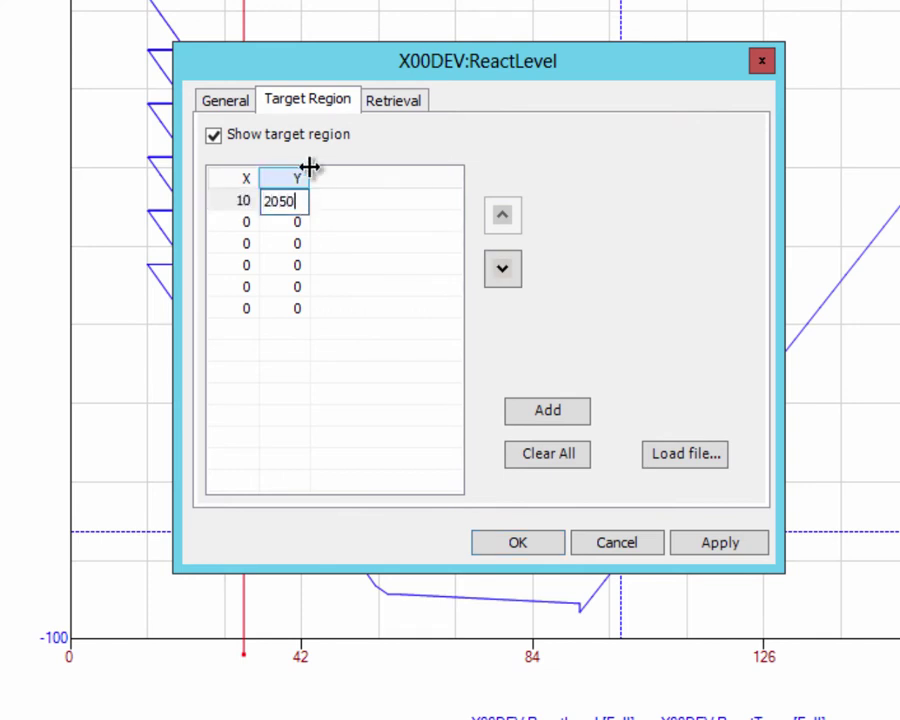
Set the second target region point to X 10 and Y 950
left_click(254, 224)
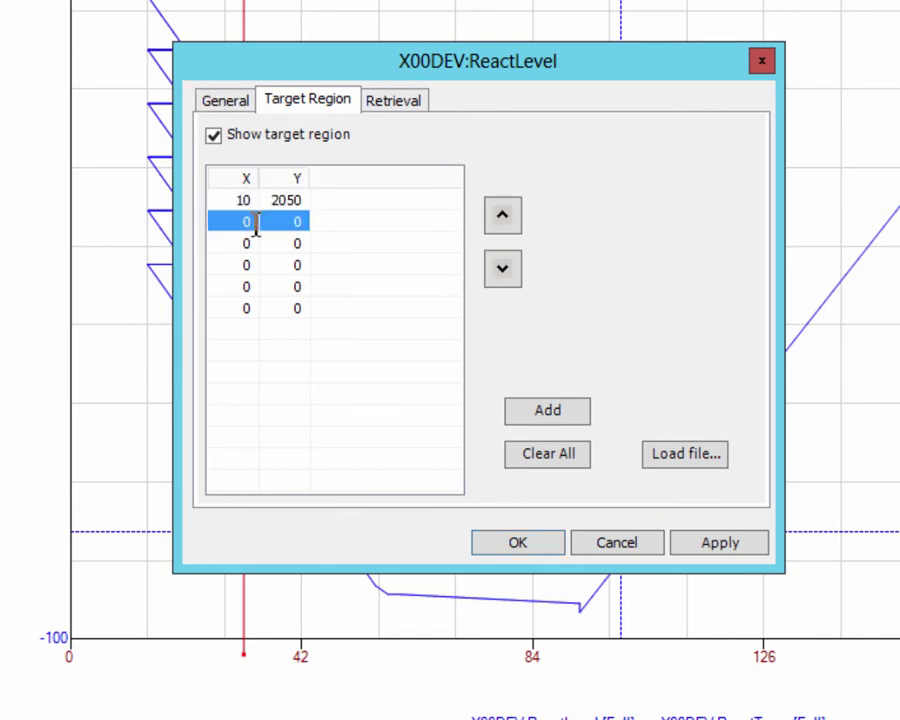
left_click(258, 222)
type("10")
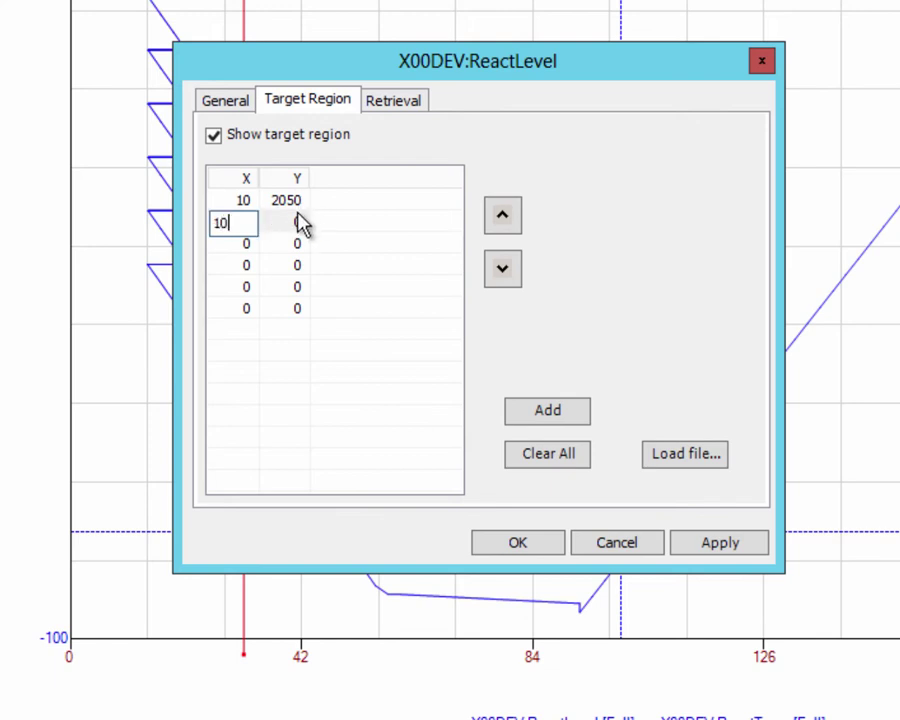
left_click(300, 222)
left_click(300, 222)
type("9")
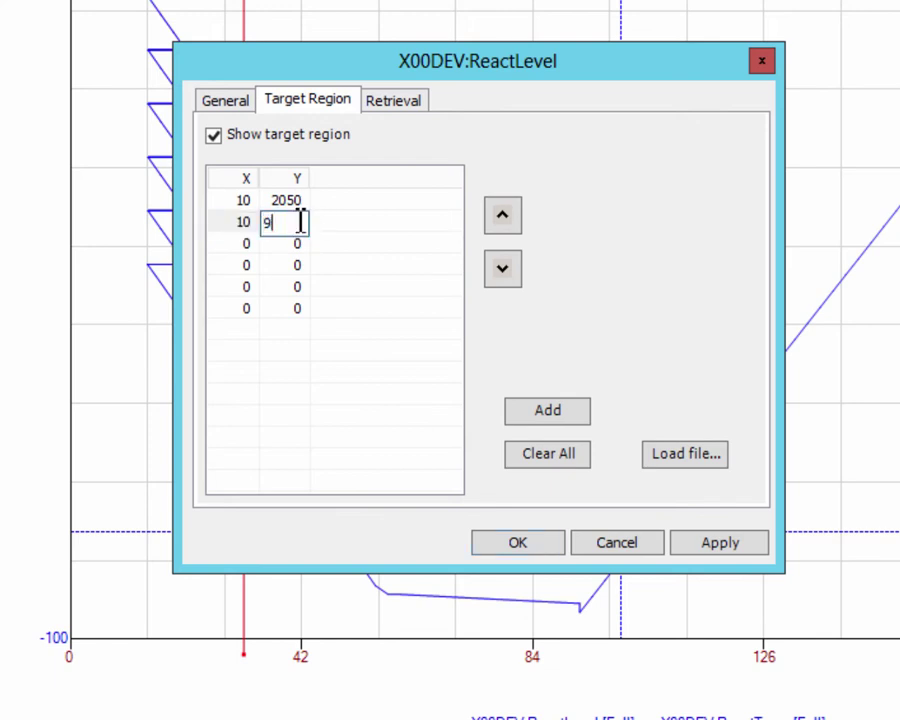
type("50")
key("Return")
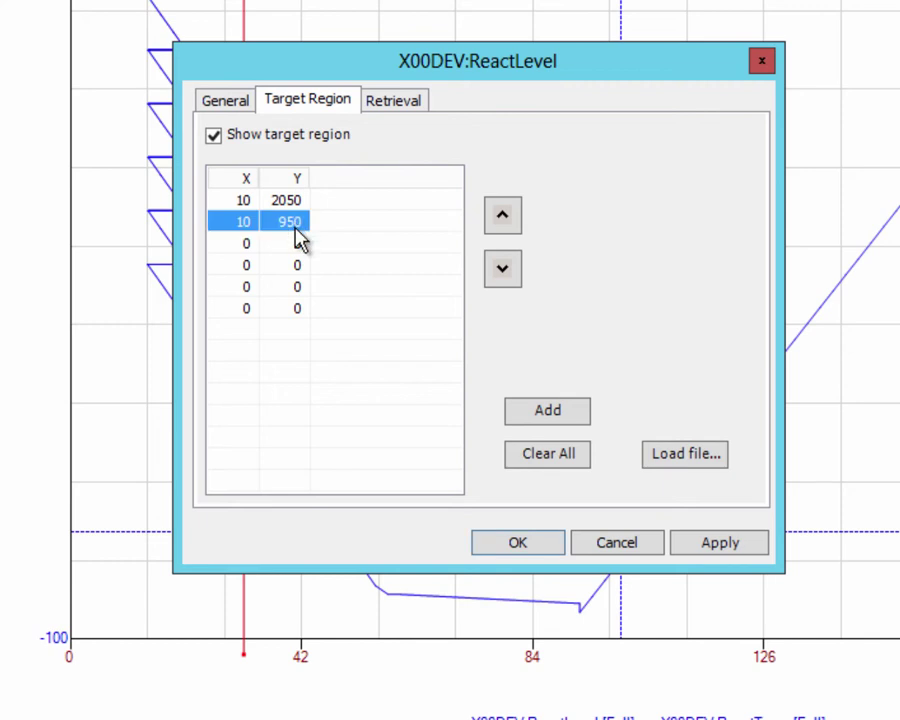
Set the X value of the third target region point to 55
left_click(244, 245)
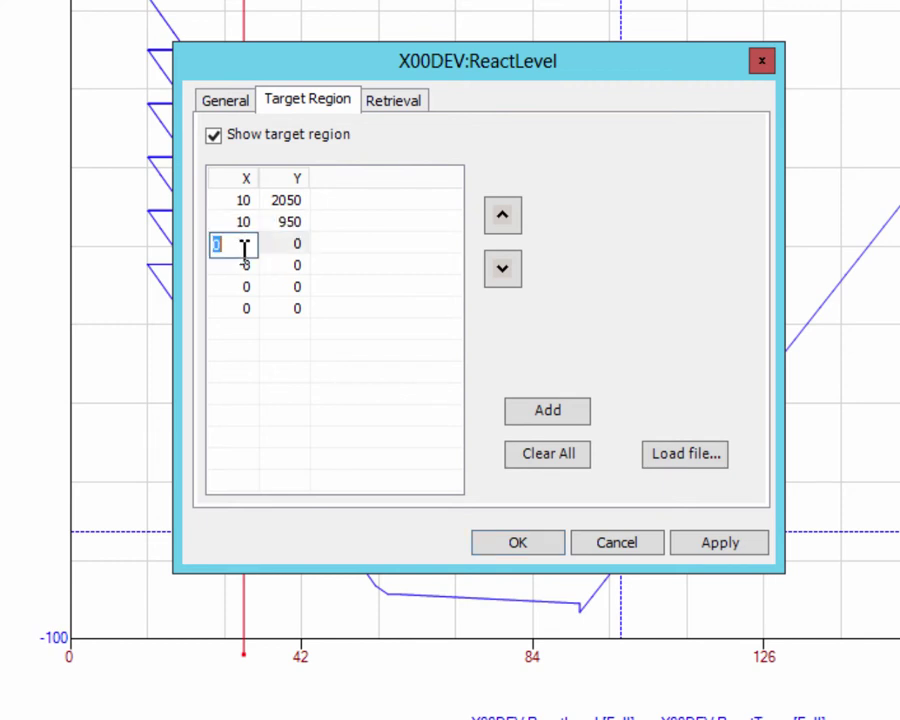
type("55")
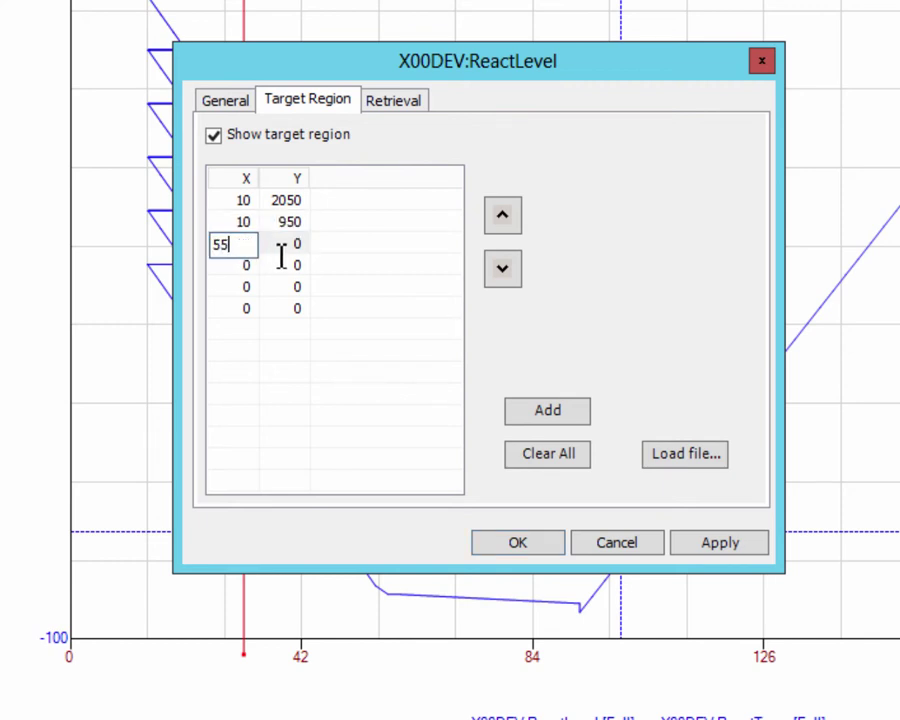
key("Return")
Set the fourth target region point to X 95 and Y -55
left_click(250, 265)
left_click(240, 264)
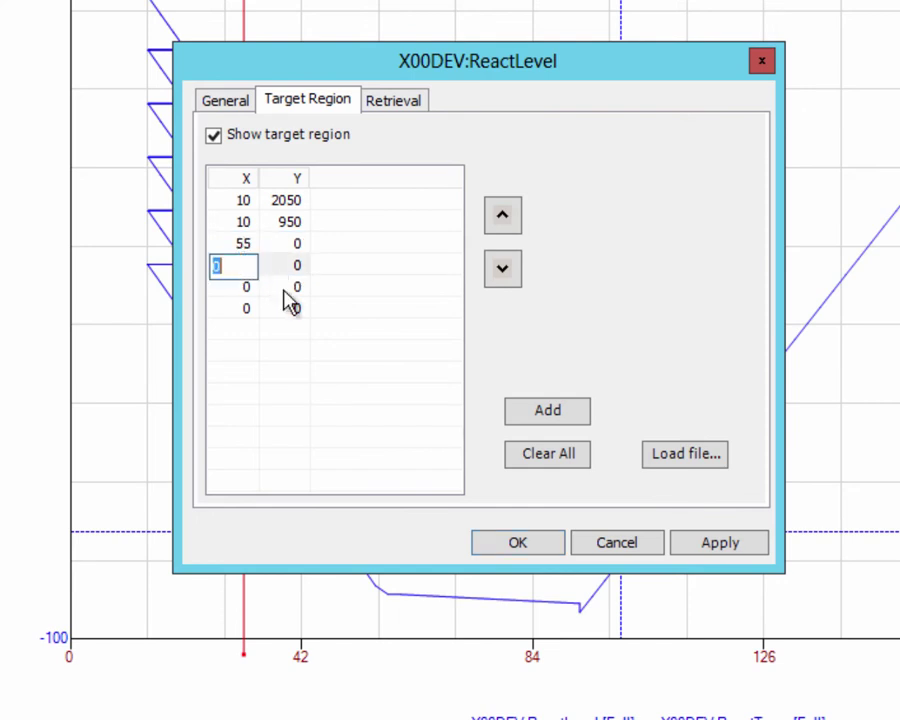
type("9")
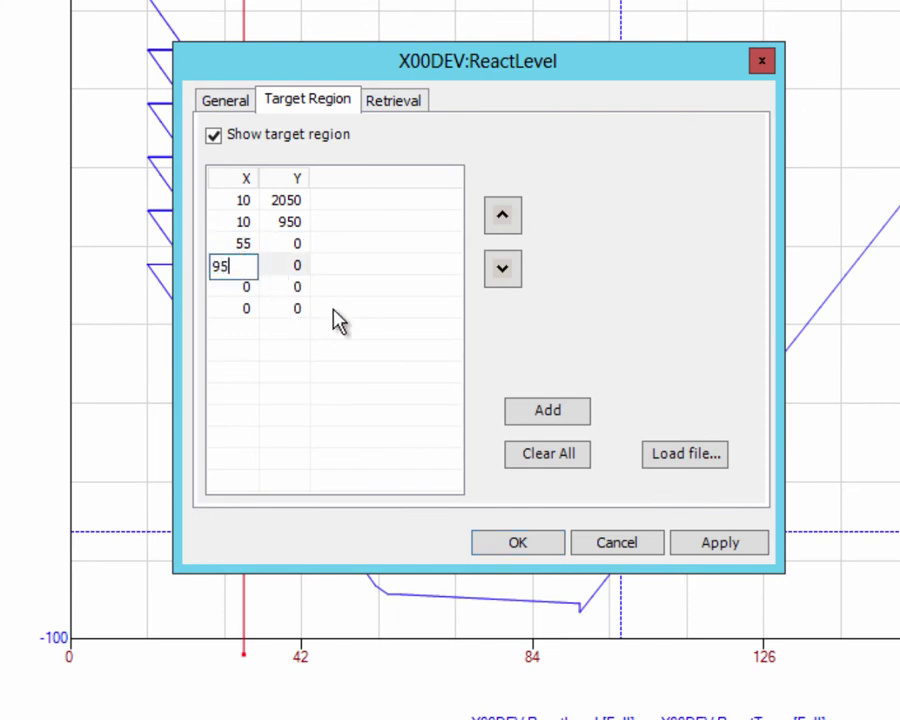
type("5")
left_click(297, 264)
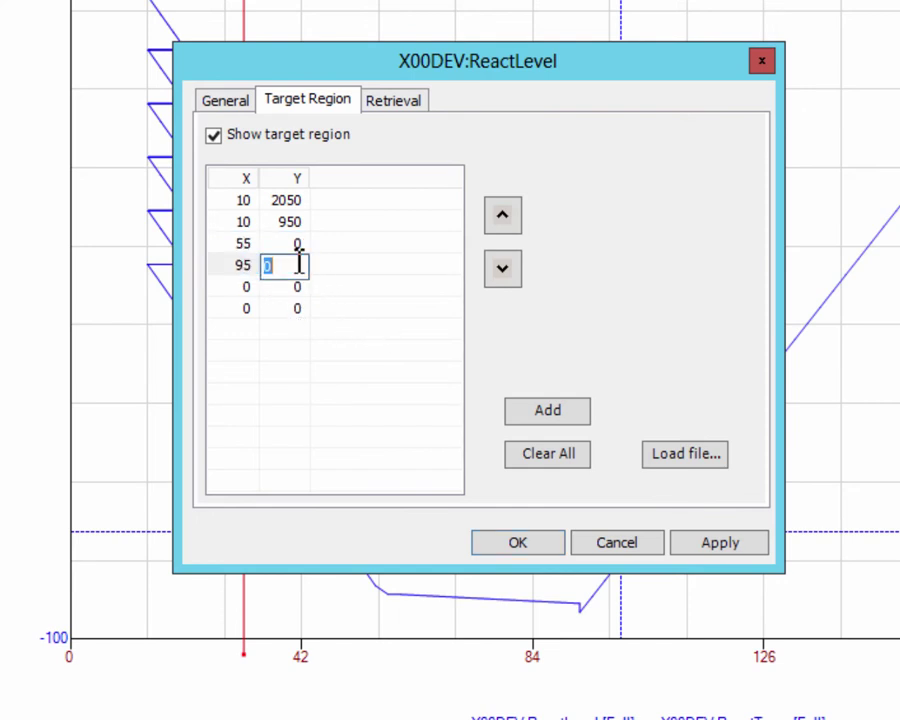
type("-55")
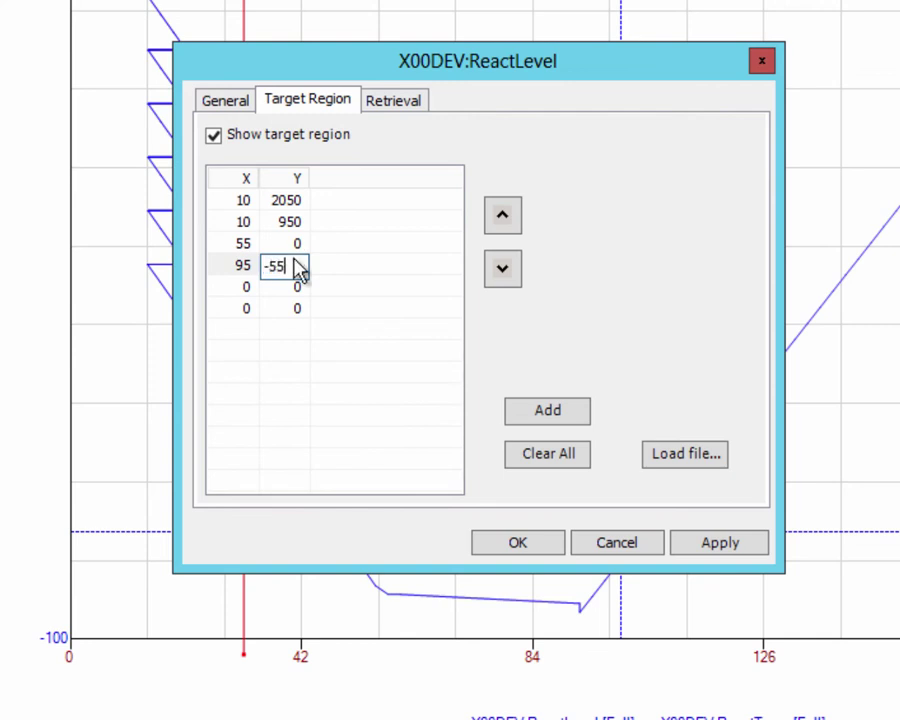
key("Return")
Set the fifth target region point to X 180 and Y 1600
left_click(248, 288)
left_click(252, 288)
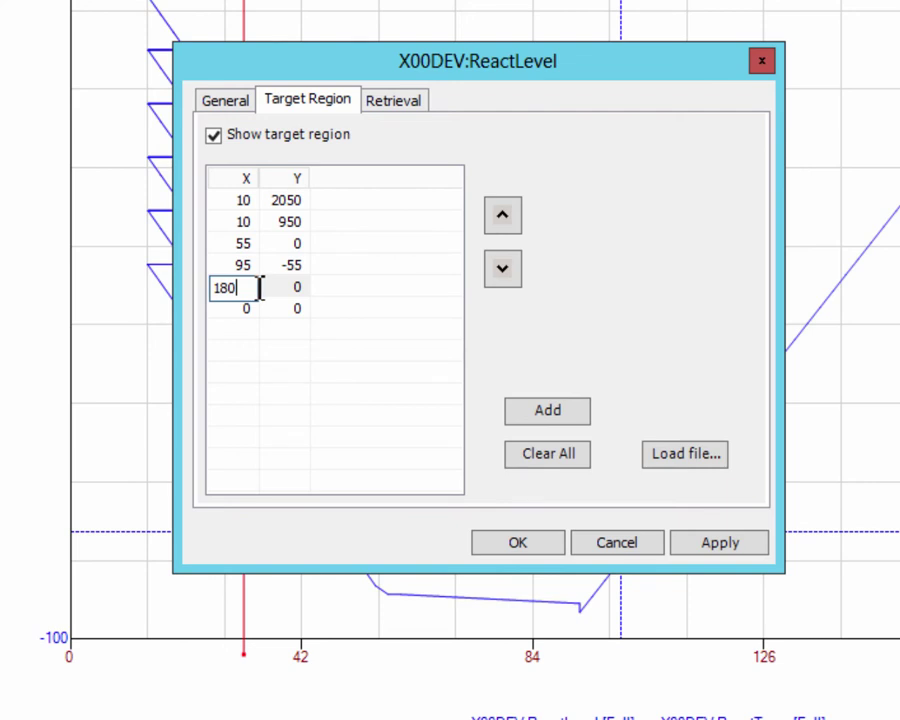
left_click(290, 290)
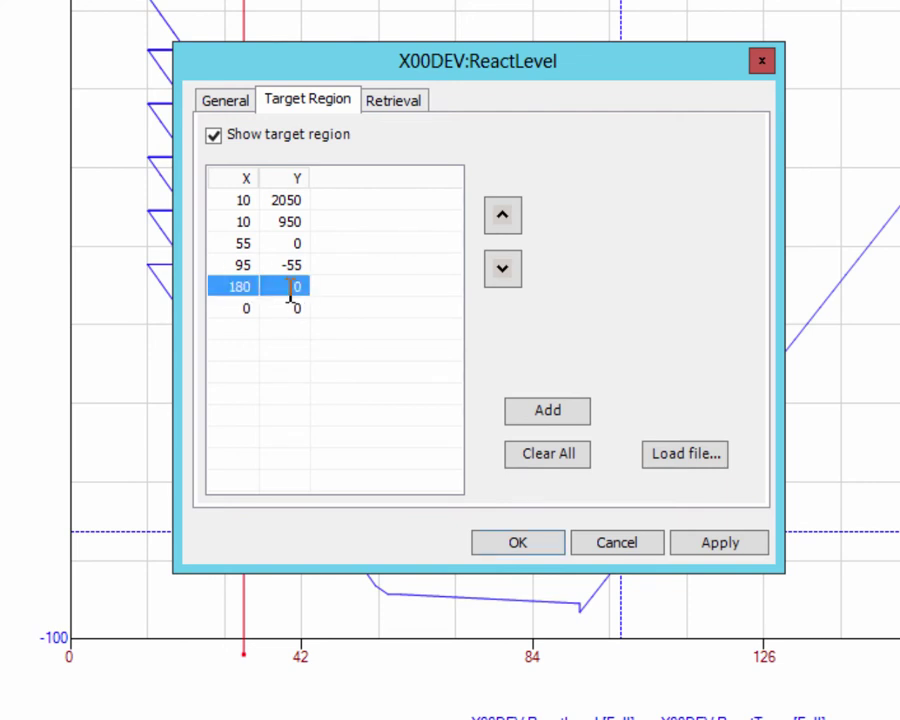
left_click(290, 290)
type("1600")
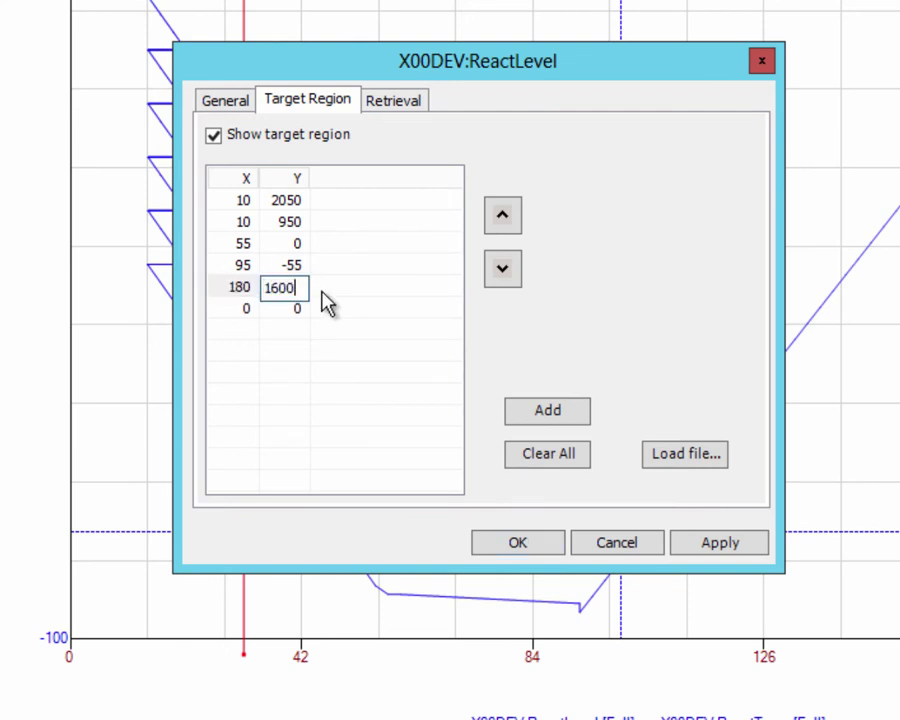
left_click(322, 301)
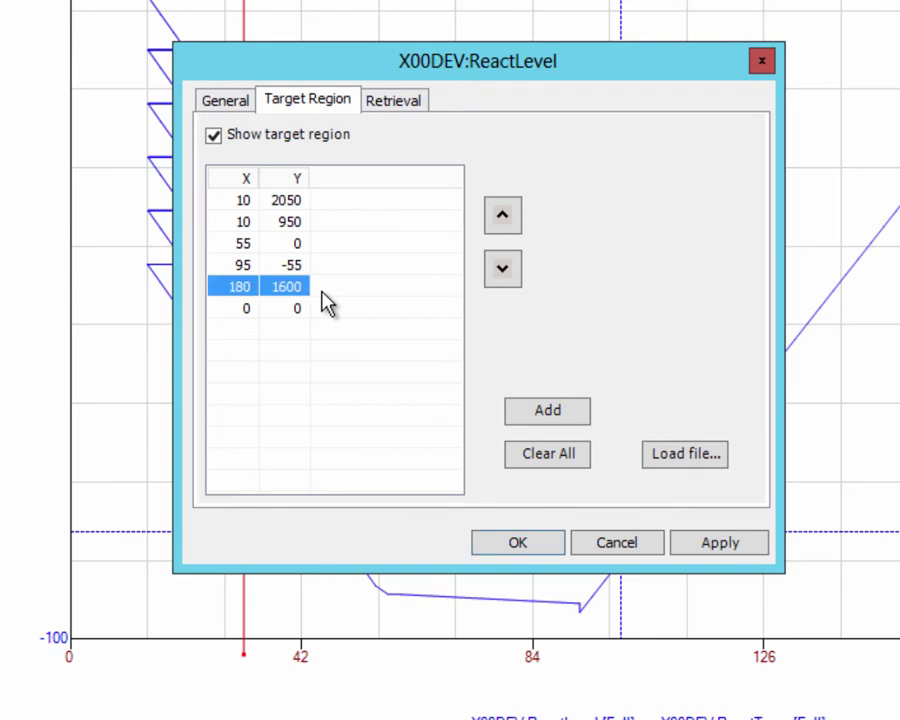
Set the sixth target region point to X 180 and Y 2500, and accept the target region for the ReactLevel pen
left_click(245, 310)
left_click(244, 311)
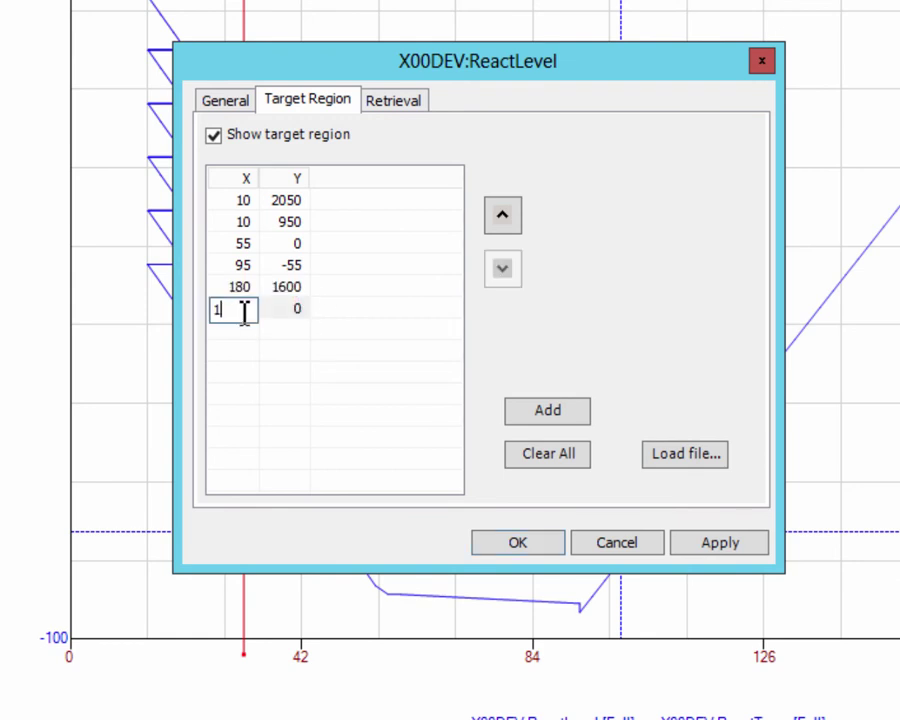
type("0")
key("Return")
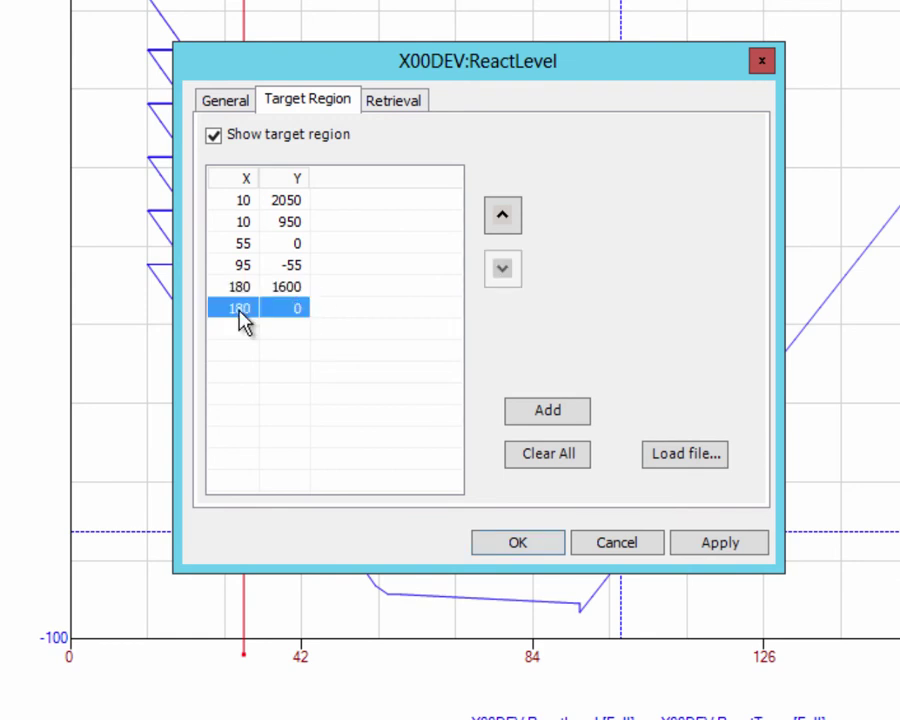
left_click(295, 309)
type("2500")
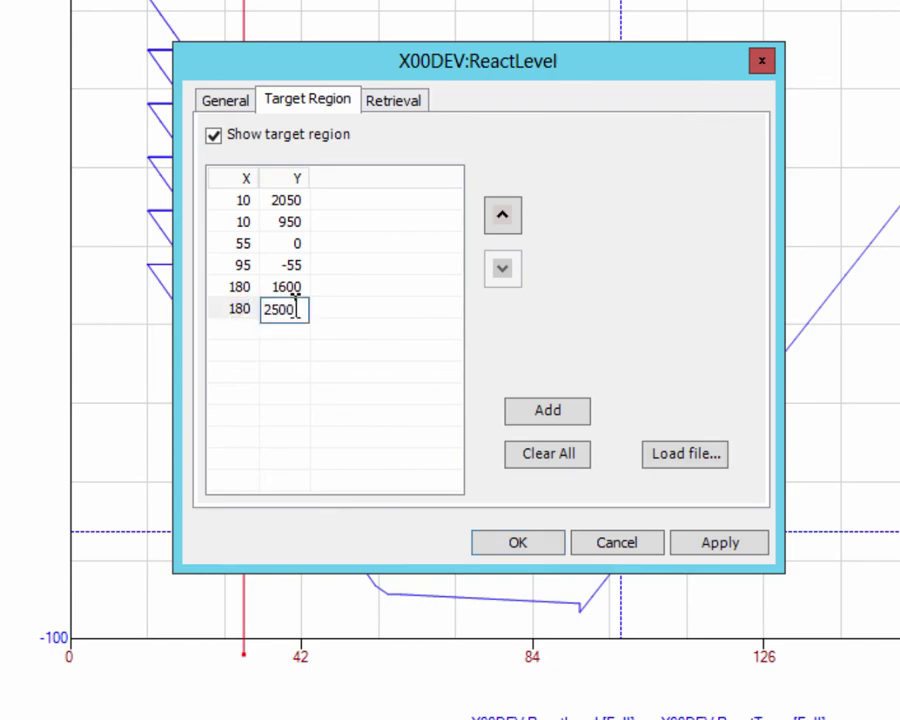
key("Return")
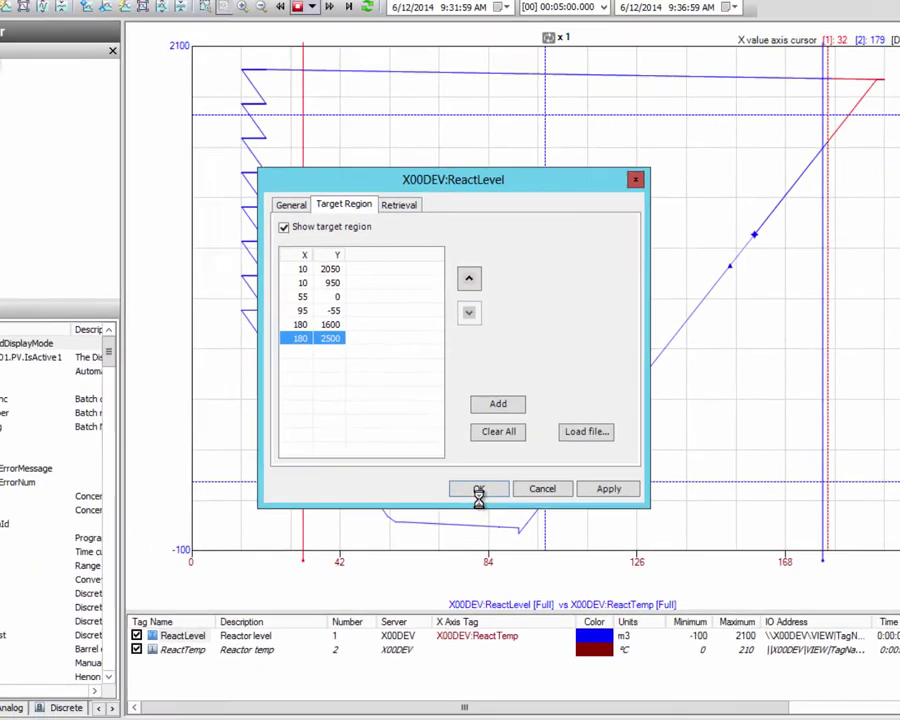
left_click(517, 542)
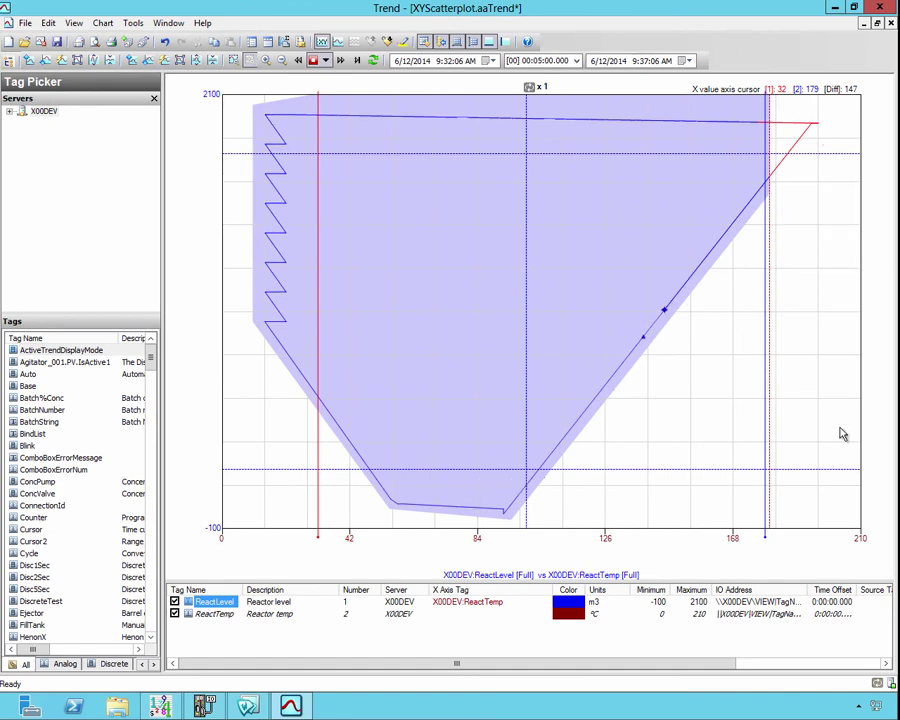
Save the XYScatterplot trend and close the trend application
mouse_move(899, 719)
key("ctrl+s")
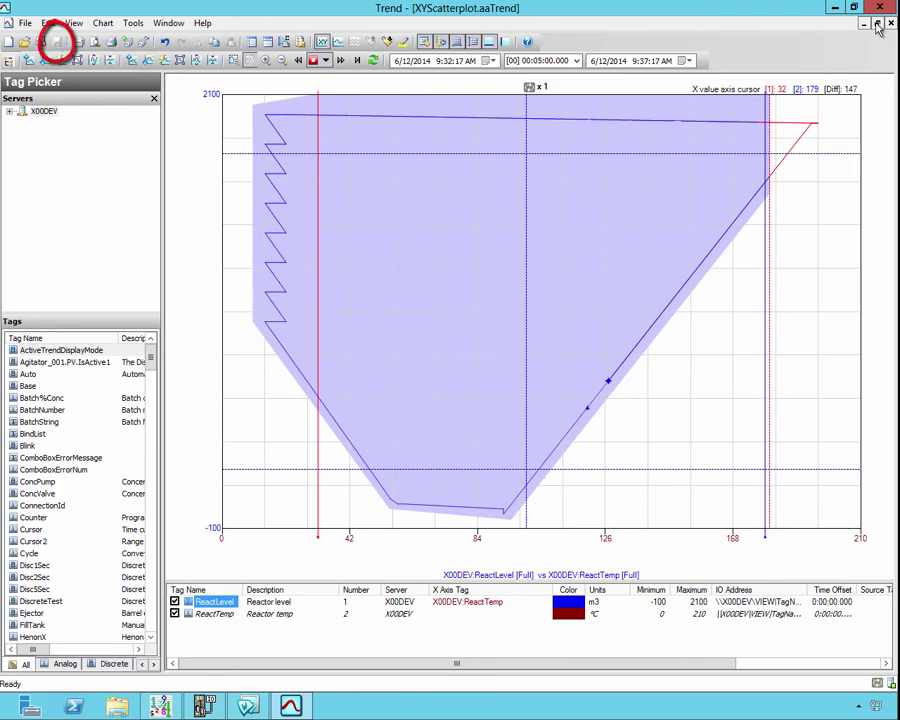
left_click(879, 12)
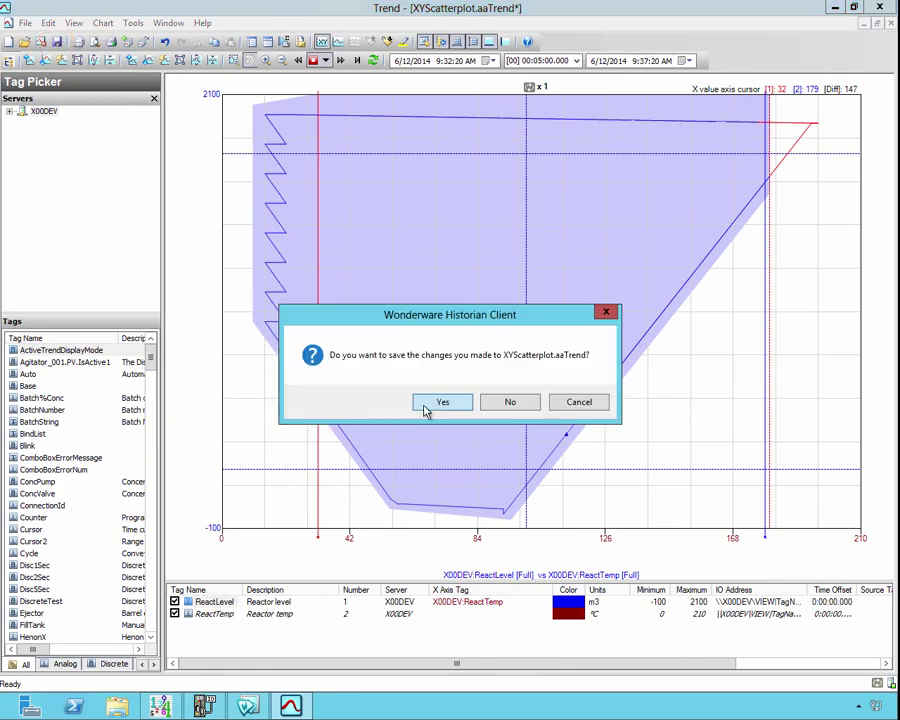